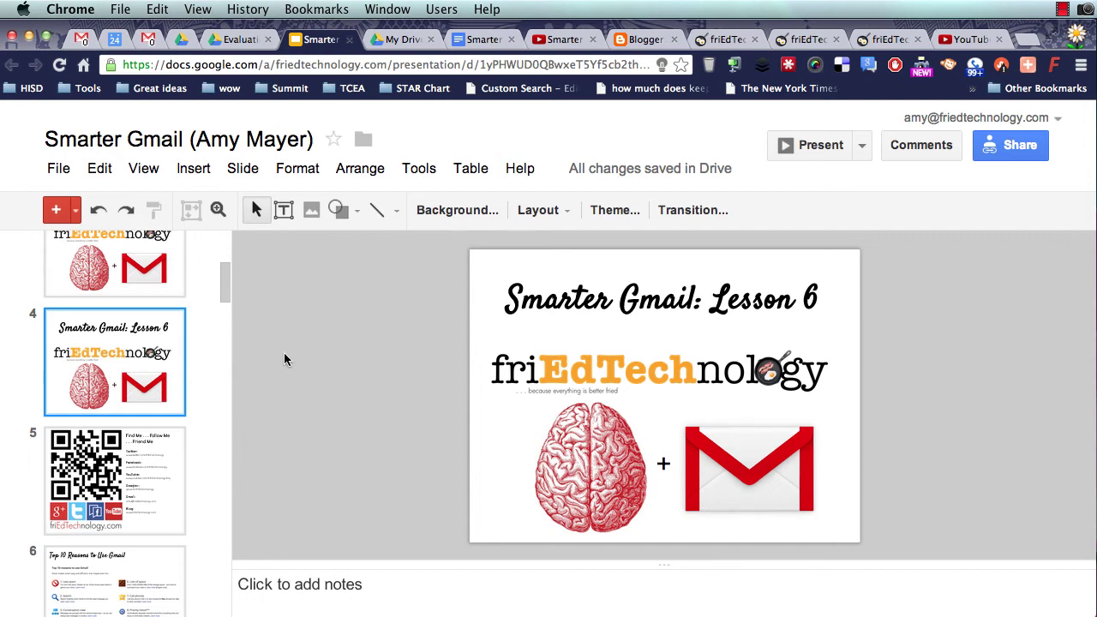
- Scroll the Smarter Gmail filmstrip to slide 20, then show slide 21 'Filters+Canned Responses'
scroll(76, 459, "down", 3)
scroll(76, 459, "down", 20)
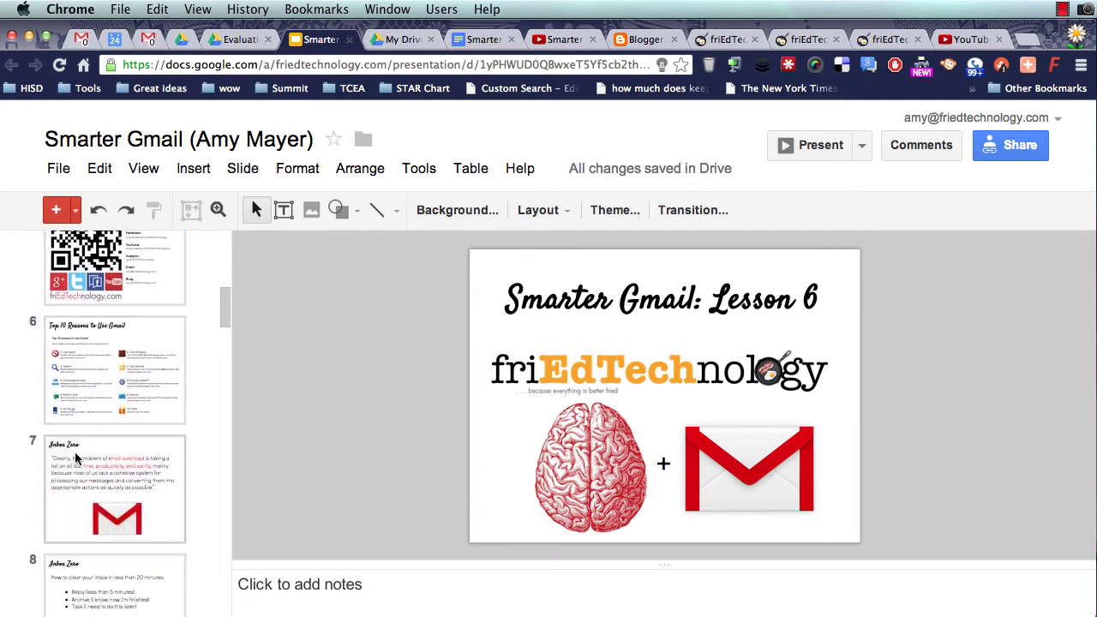
scroll(76, 459, "down", 10)
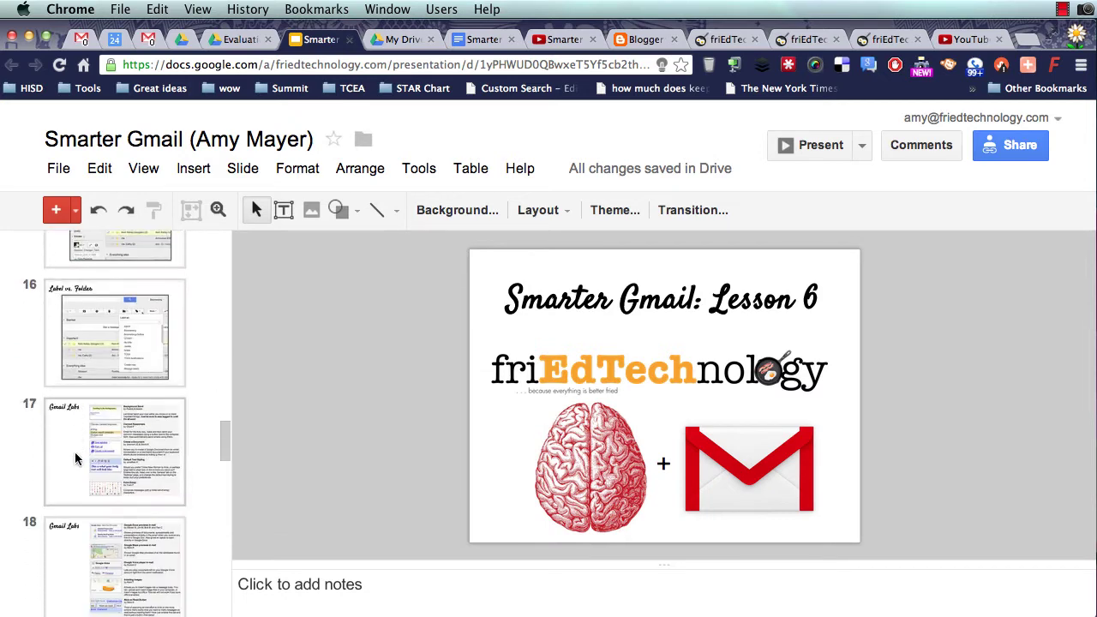
scroll(75, 459, "up", 1)
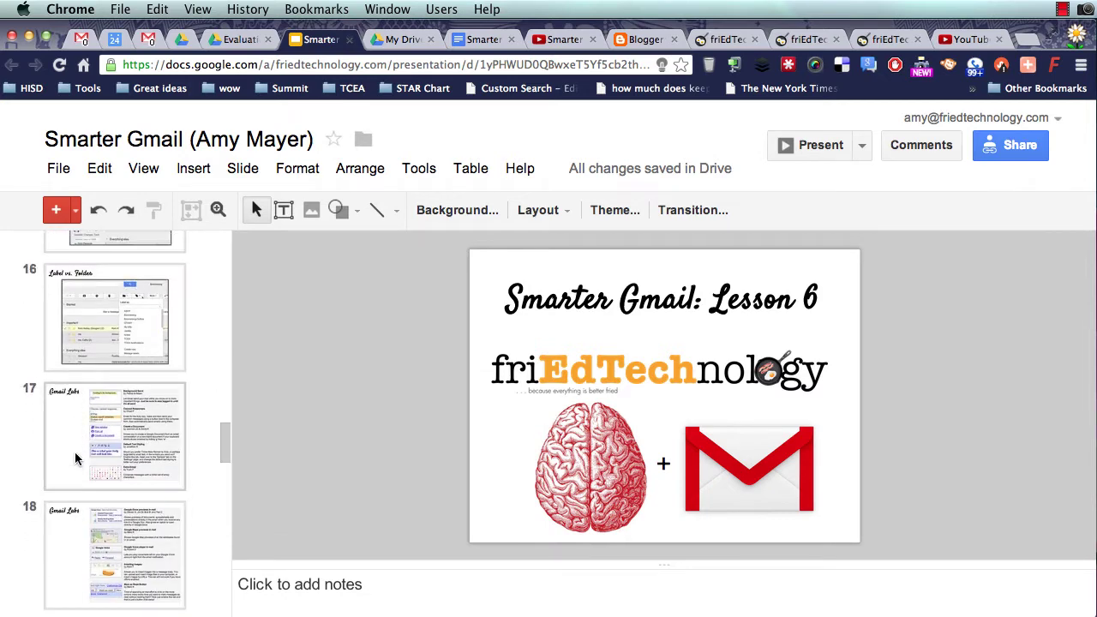
scroll(75, 459, "up", 1)
scroll(74, 451, "down", 8)
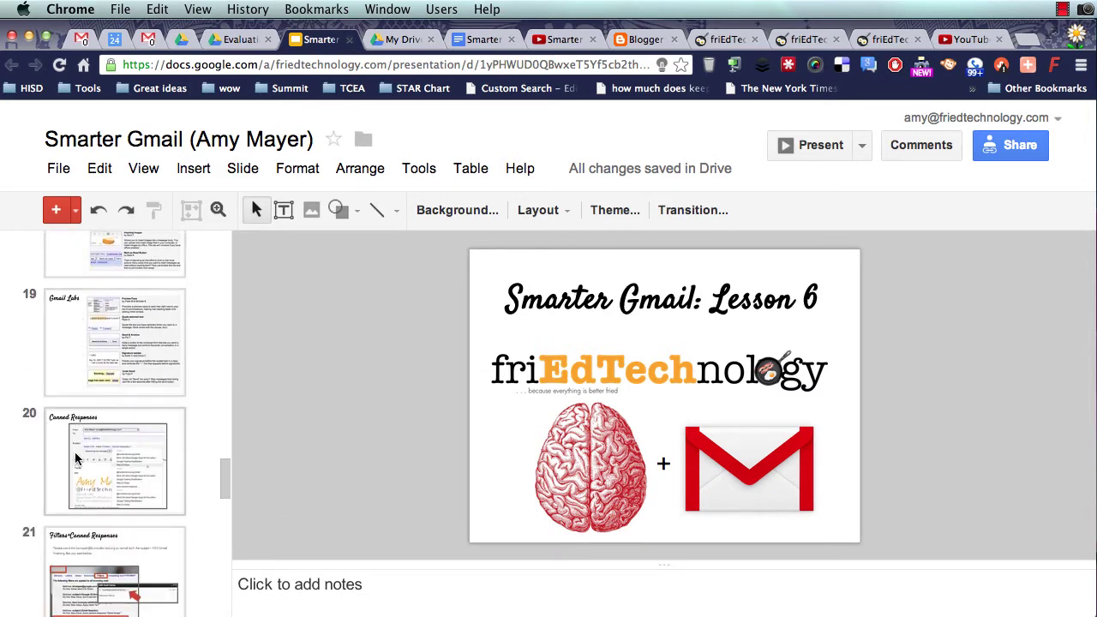
left_click(74, 453)
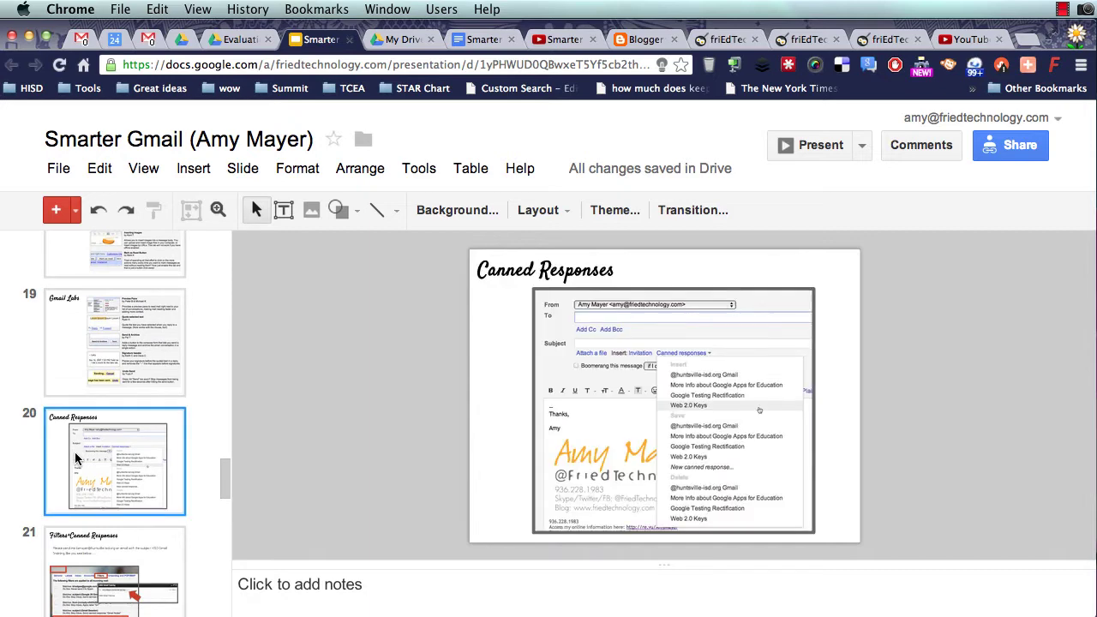
left_click(104, 576)
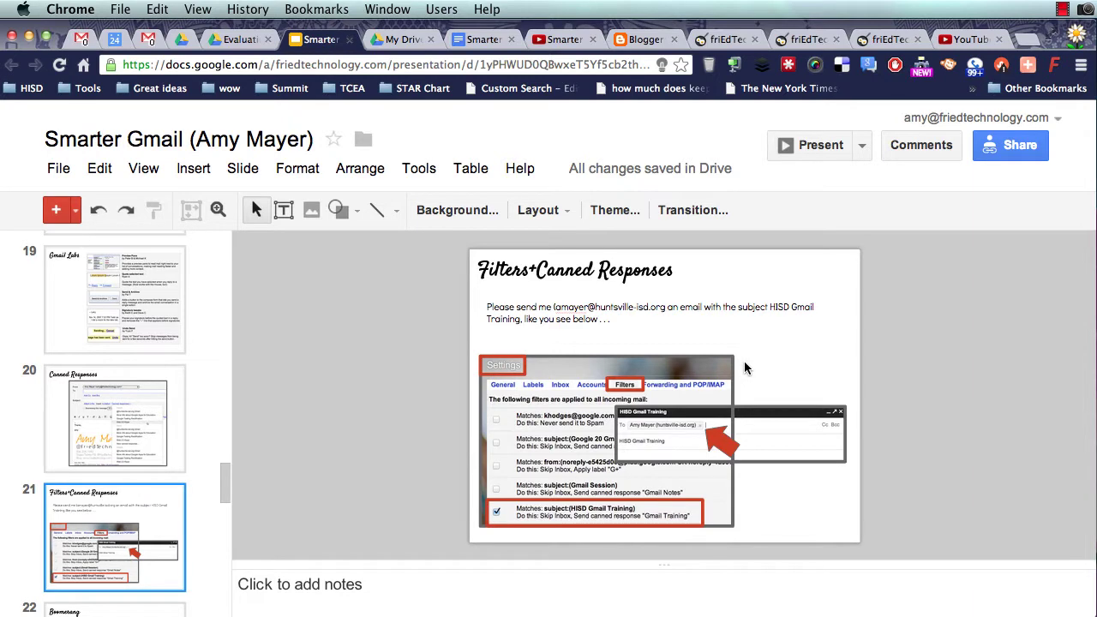
- Switch to the Gmail tab, open the Inbox and untick the BYOT end of year message
left_click(82, 41)
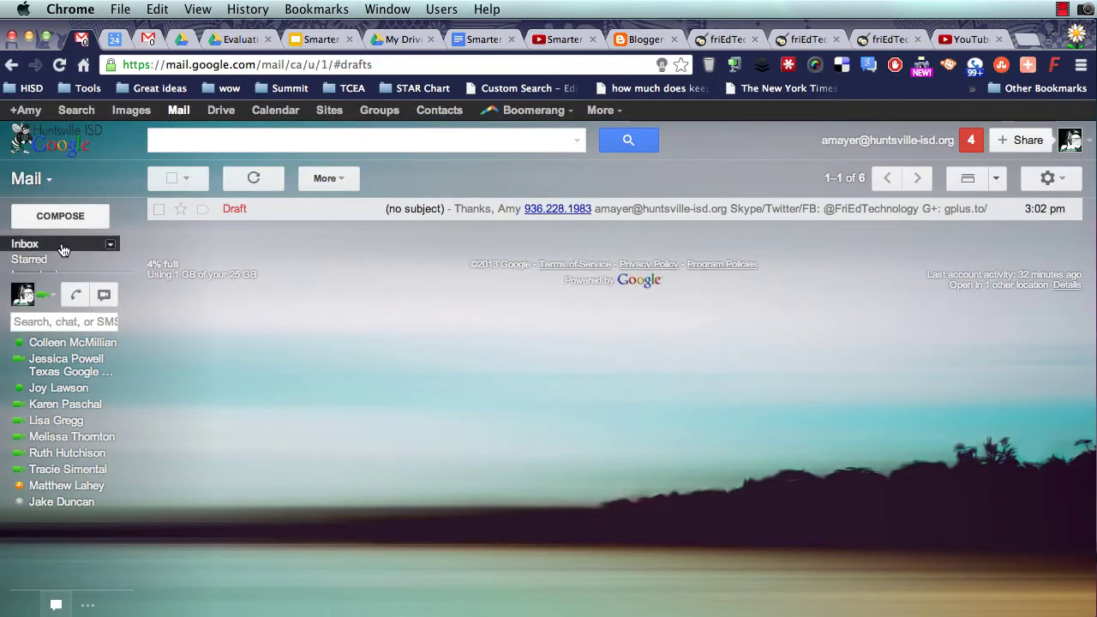
left_click(26, 245)
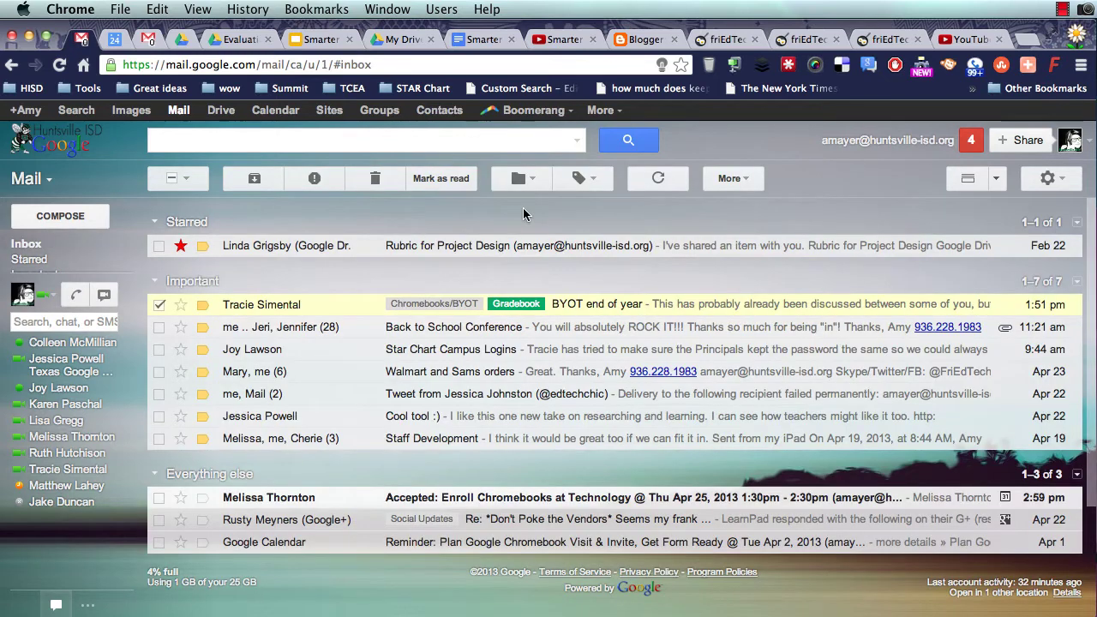
left_click(159, 306)
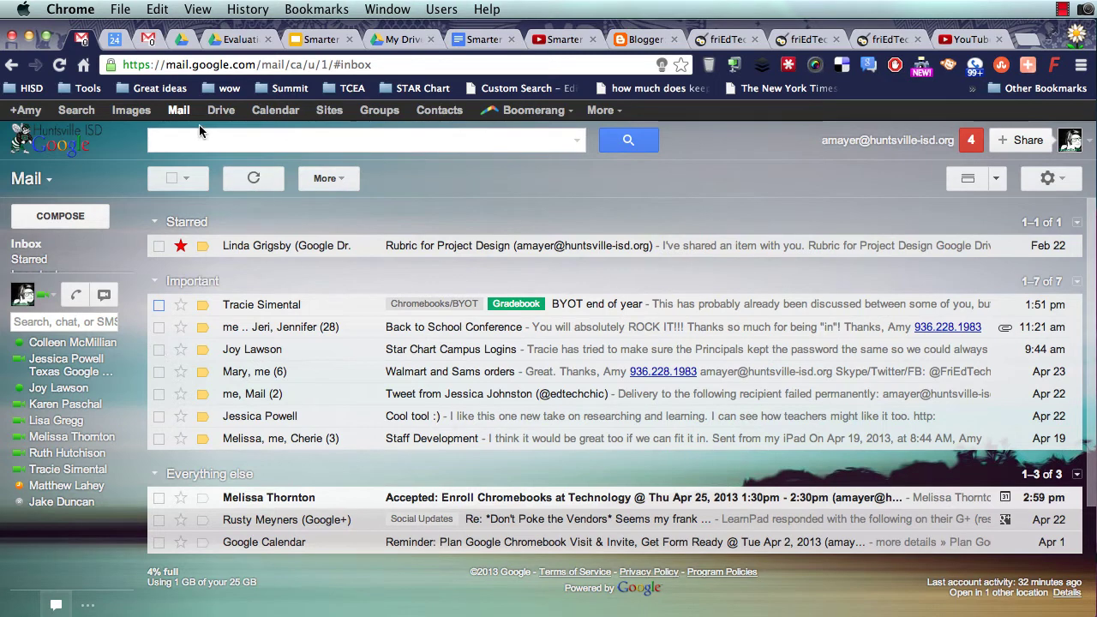
left_click(1063, 9)
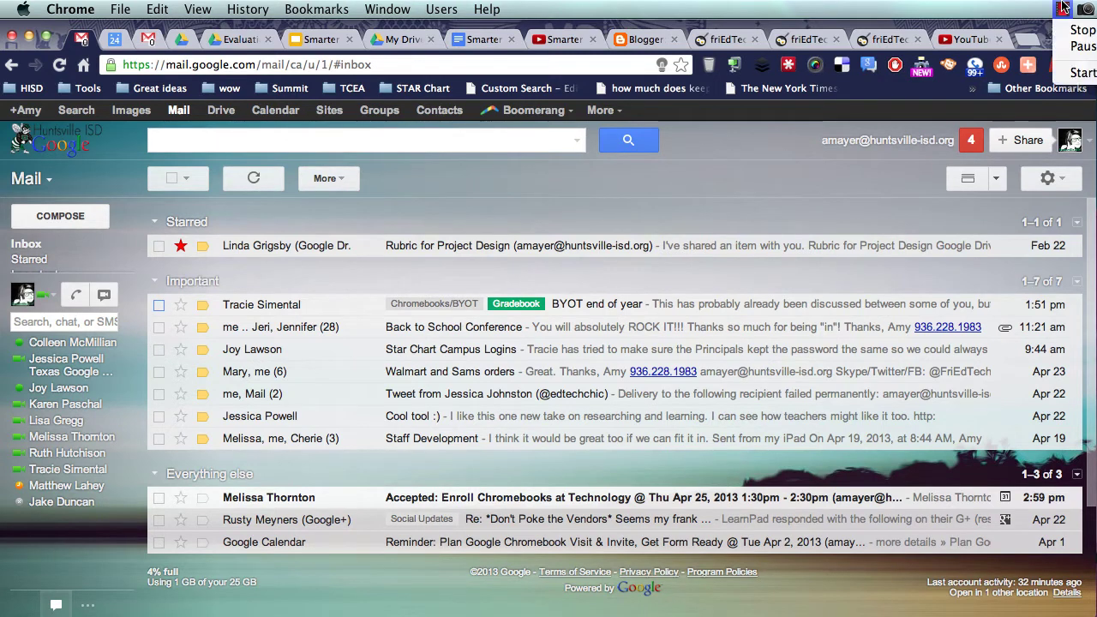
left_click(1078, 47)
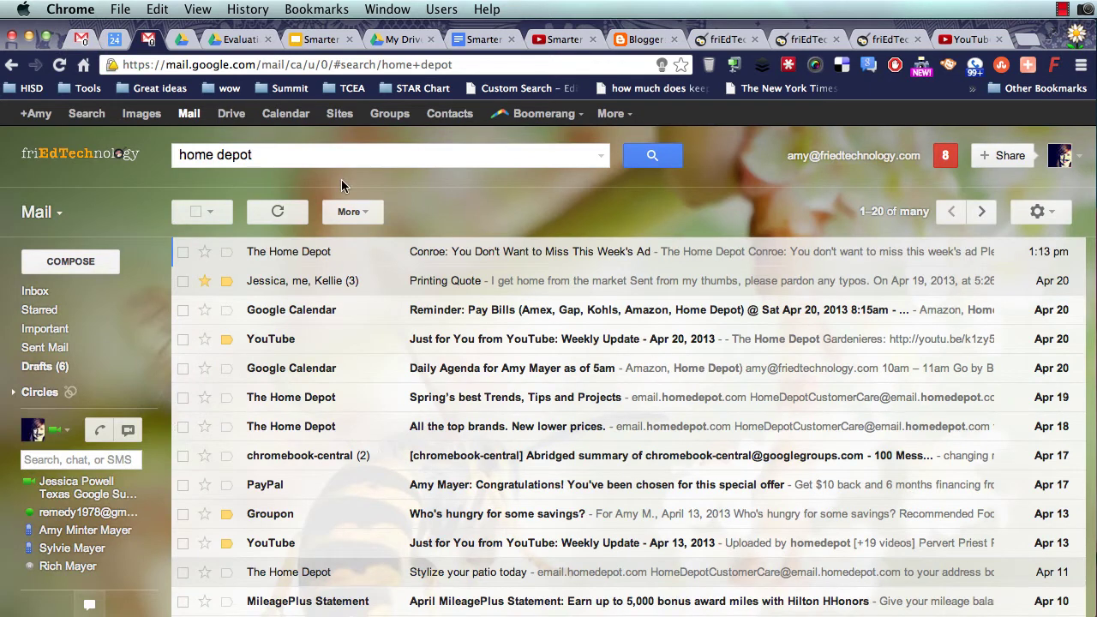
- Tick four Home Depot emails, including Spring's best Trends, All the top brands and Stylize your patio today
left_click(182, 251)
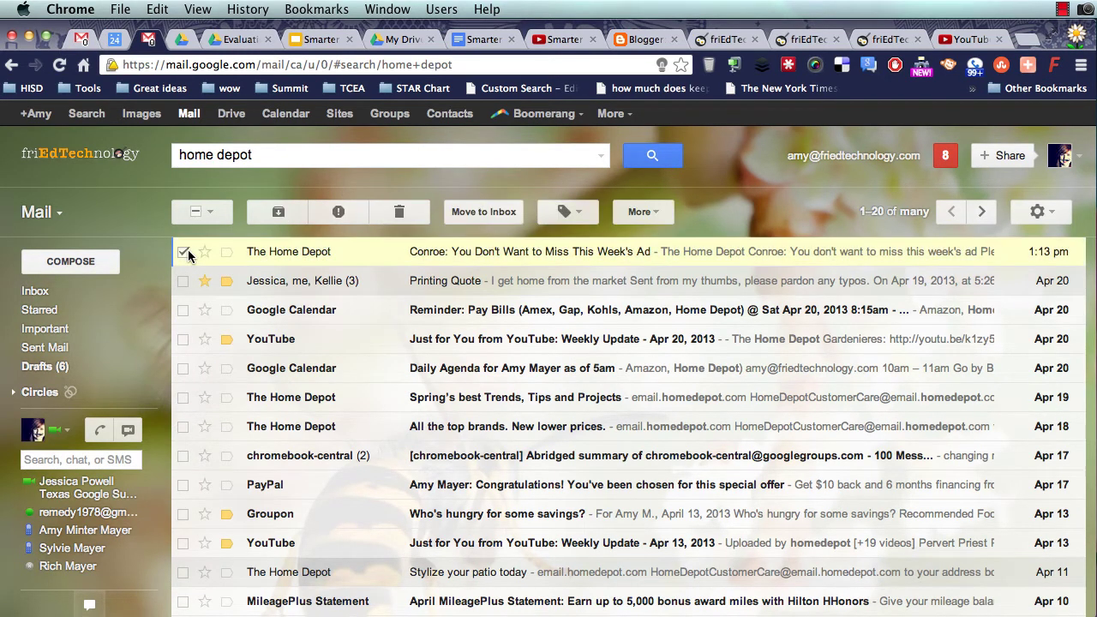
left_click(183, 397)
left_click(183, 427)
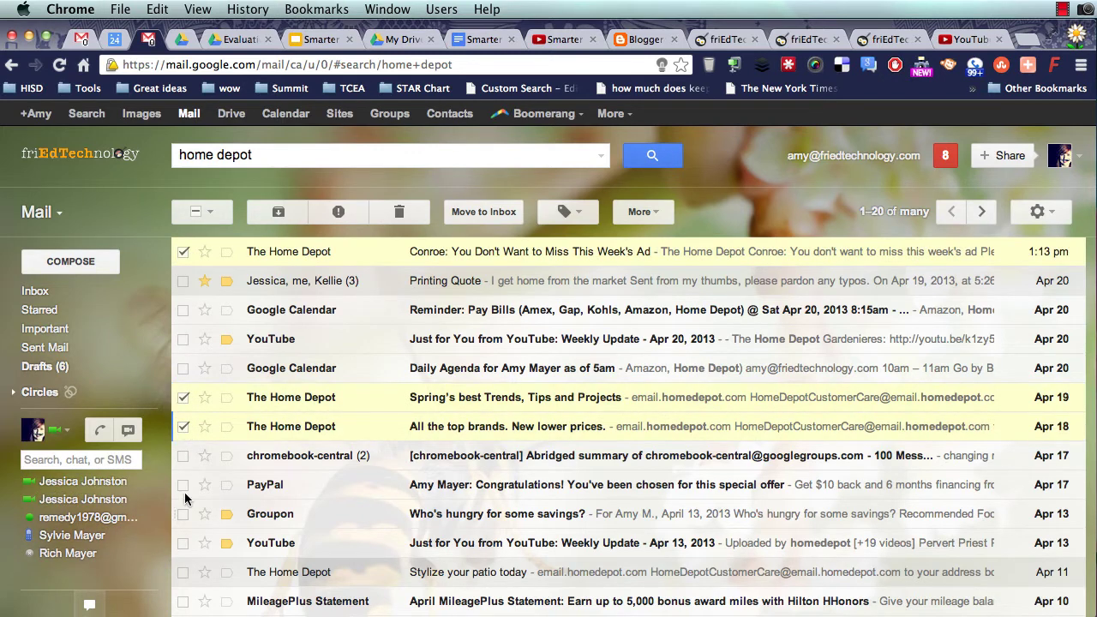
left_click(183, 575)
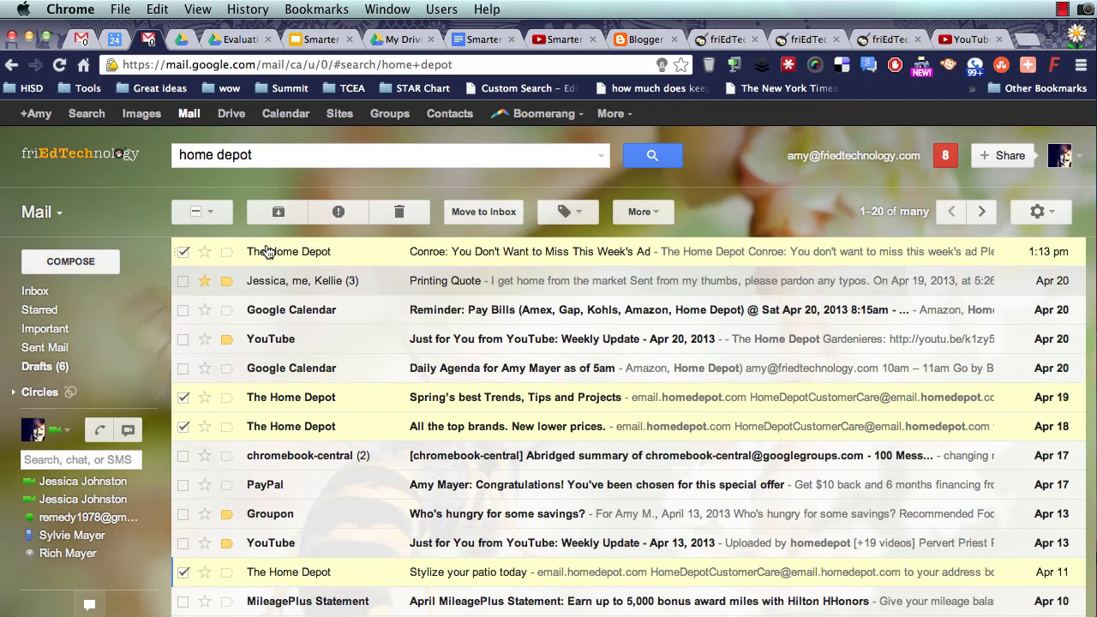
mouse_move(267, 251)
mouse_move(147, 291)
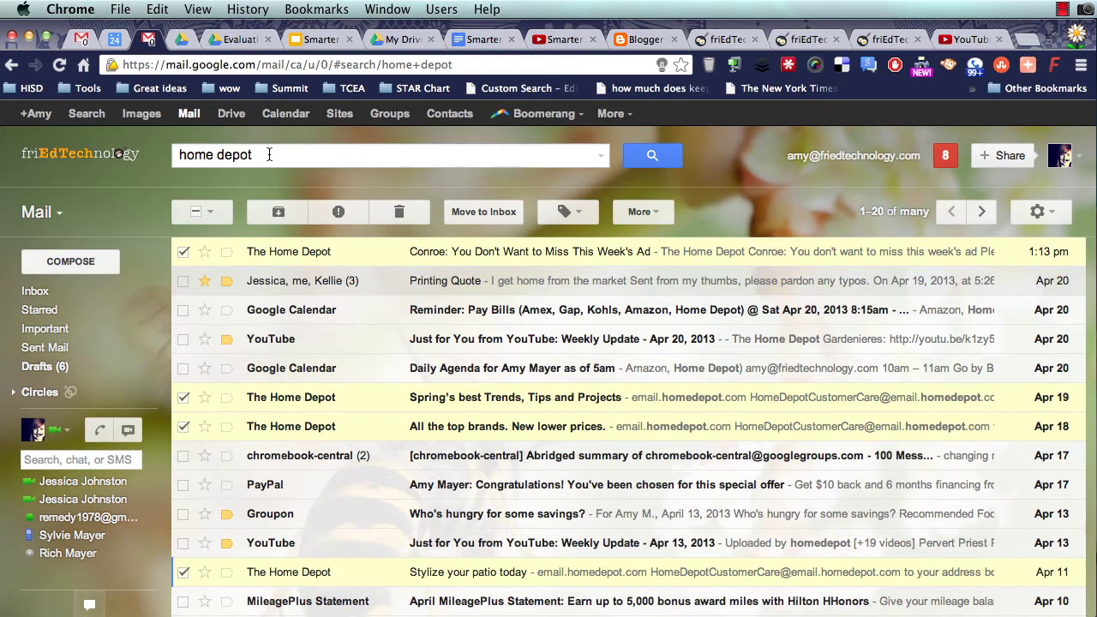
- Make the home depot search a filter that skips the Inbox and covers 624 existing conversations
left_click(603, 160)
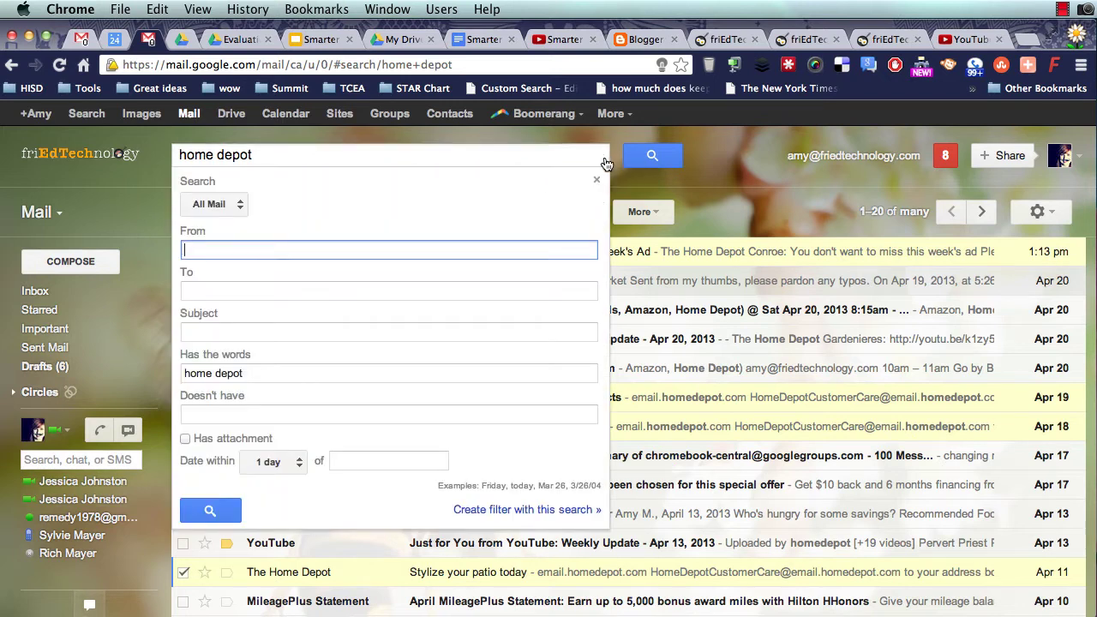
left_click(559, 513)
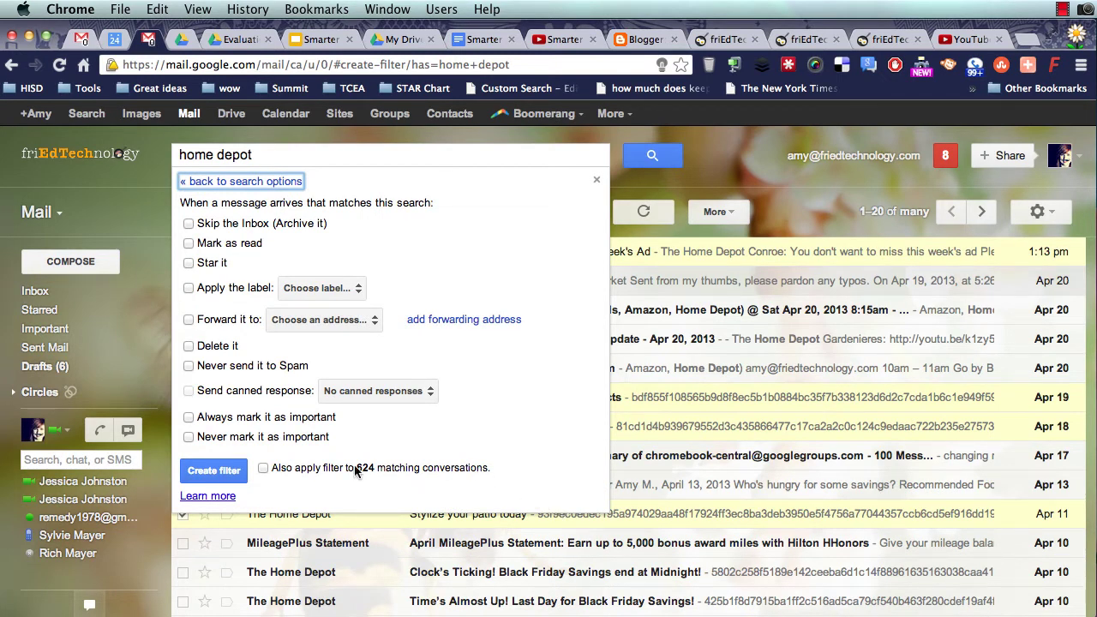
left_click(264, 469)
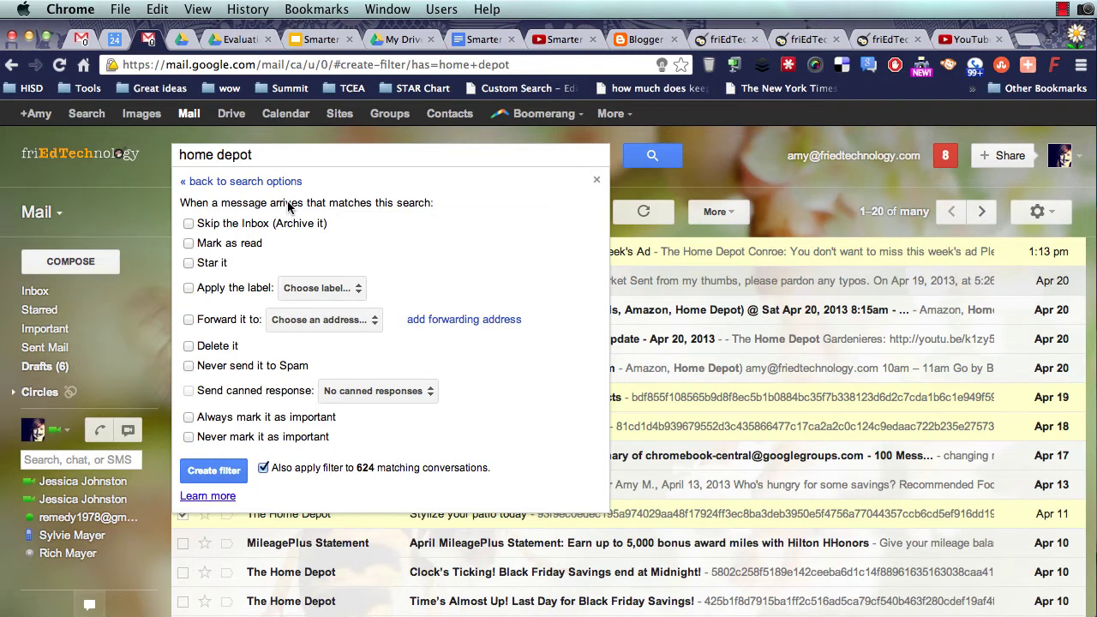
left_click(189, 224)
left_click(224, 471)
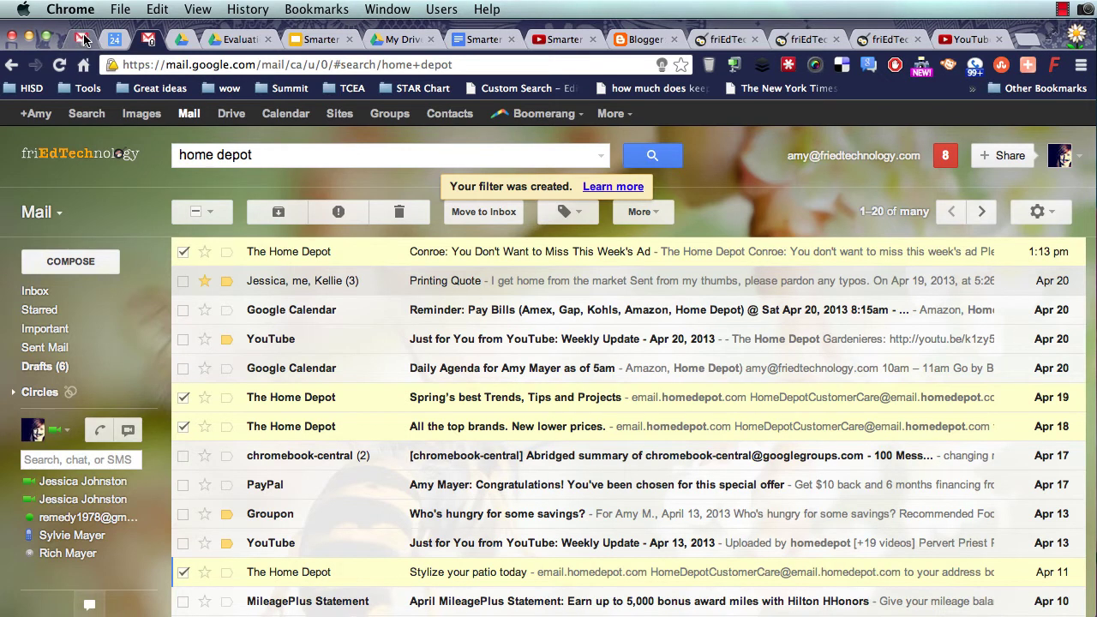
- In the other Gmail inbox, enter 'help eduphoria' as the search's Has the words value
left_click(83, 39)
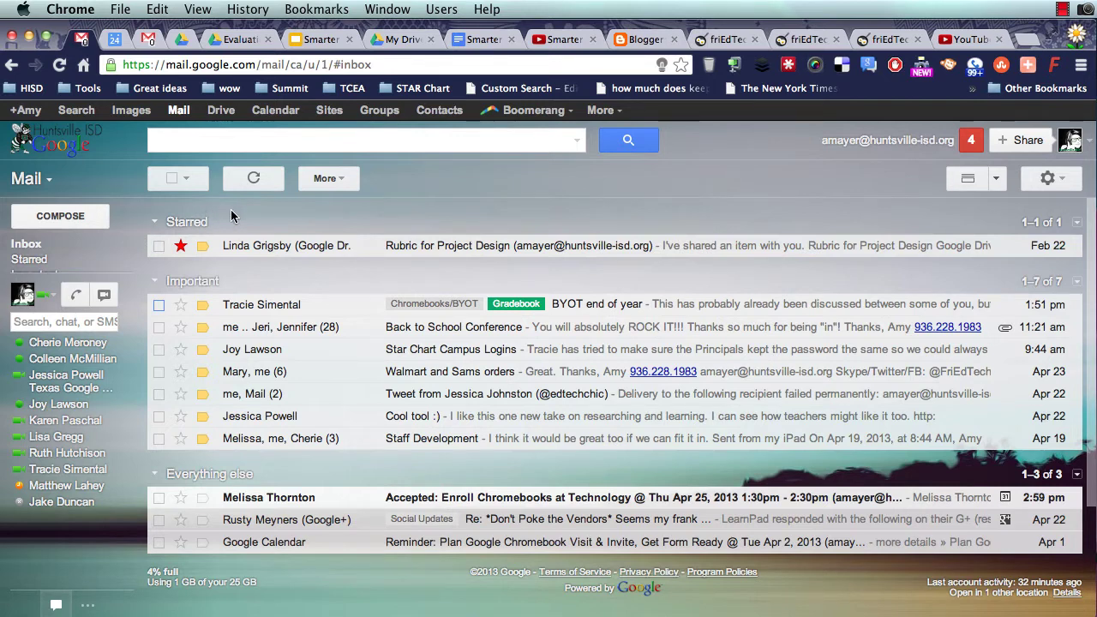
left_click(577, 143)
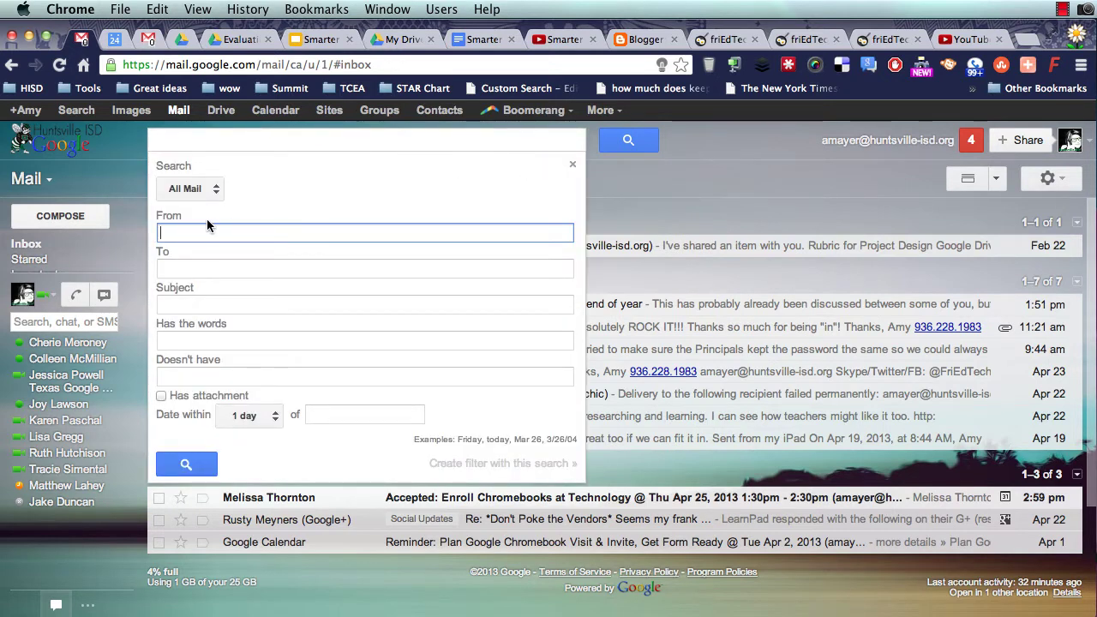
left_click(176, 338)
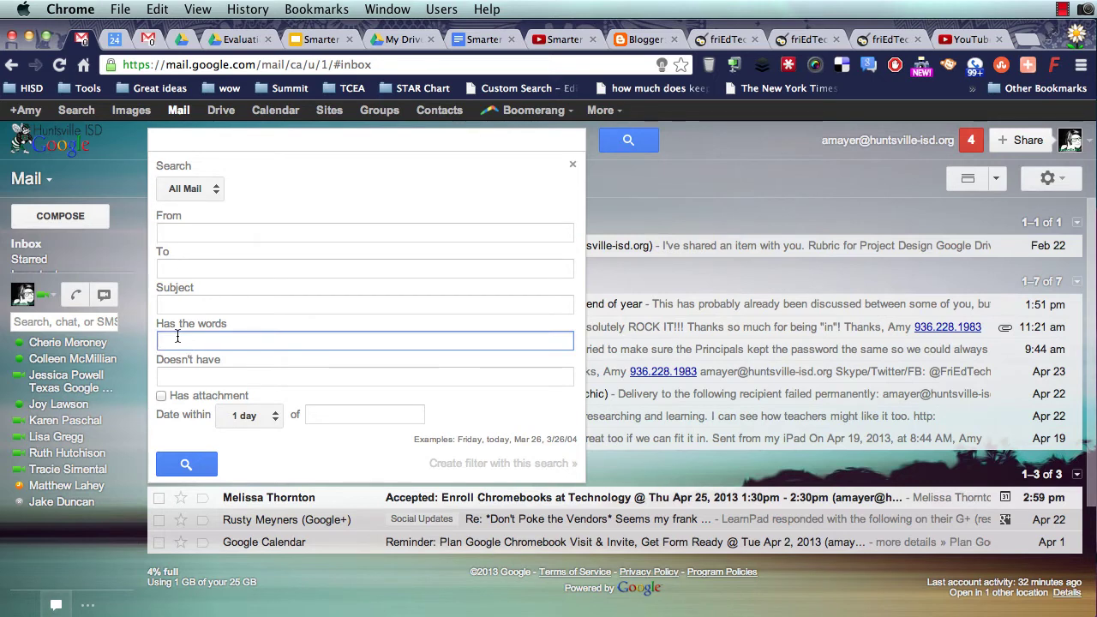
type("help edu")
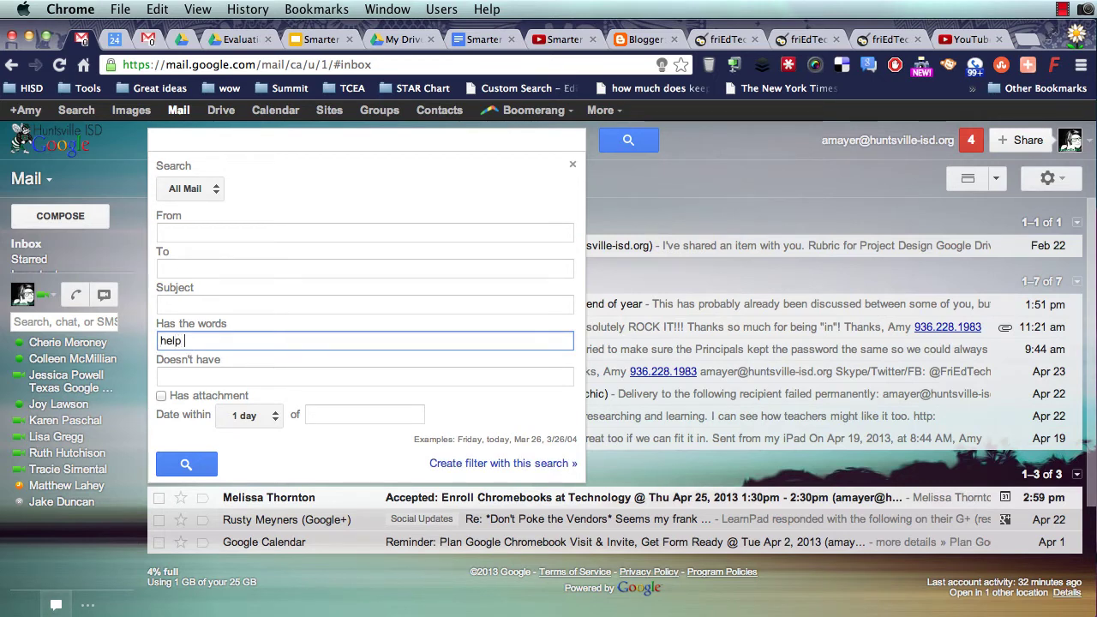
type("phoria")
- Create a filter from the help eduphoria search that sends the 'eduphoria' canned response
left_click(487, 464)
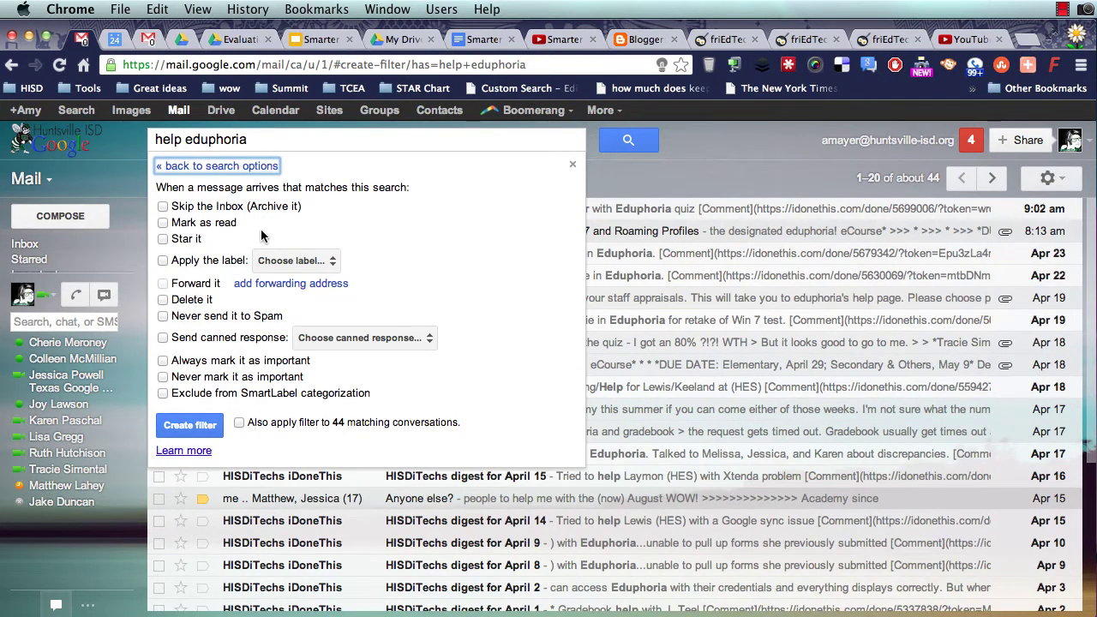
left_click(163, 338)
left_click(380, 339)
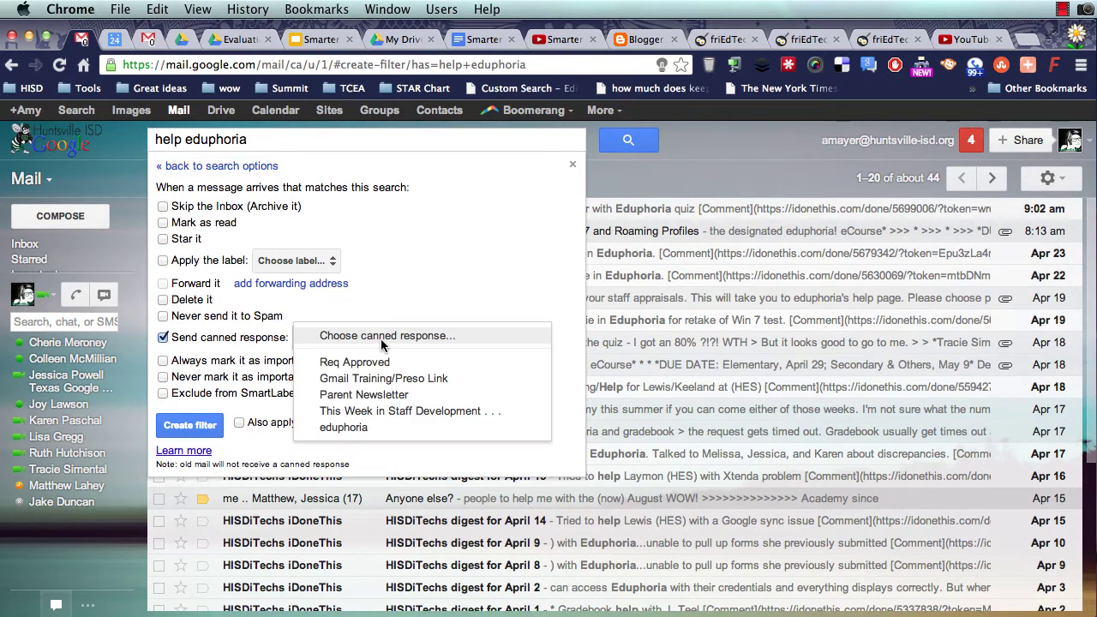
left_click(388, 430)
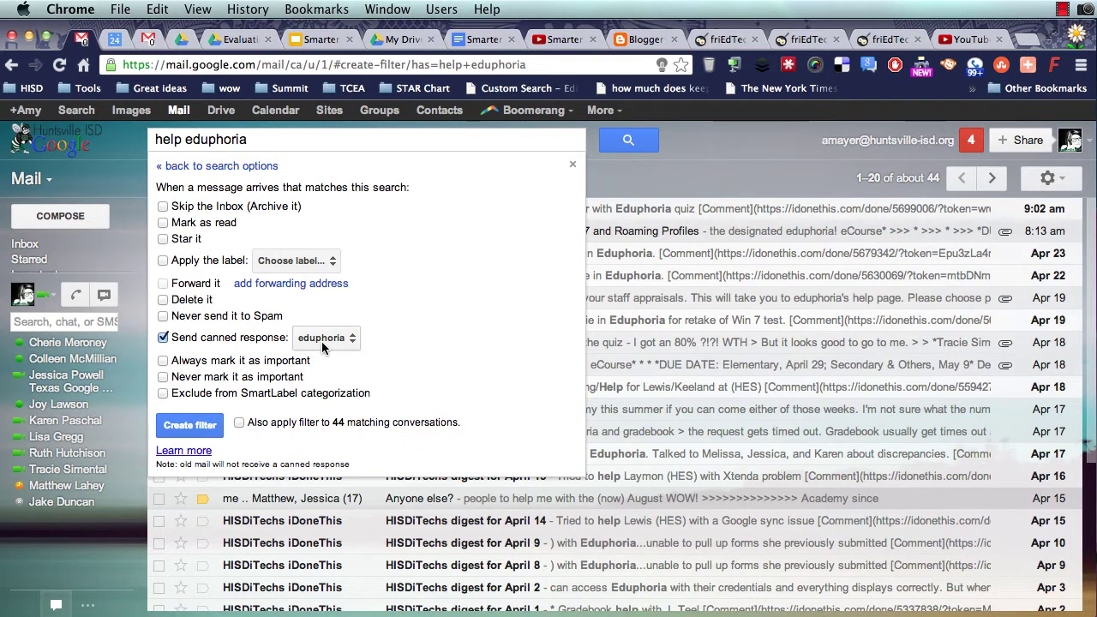
left_click(191, 427)
- Switch to the other Gmail account and start a new email addressed to the district contact
left_click(41, 247)
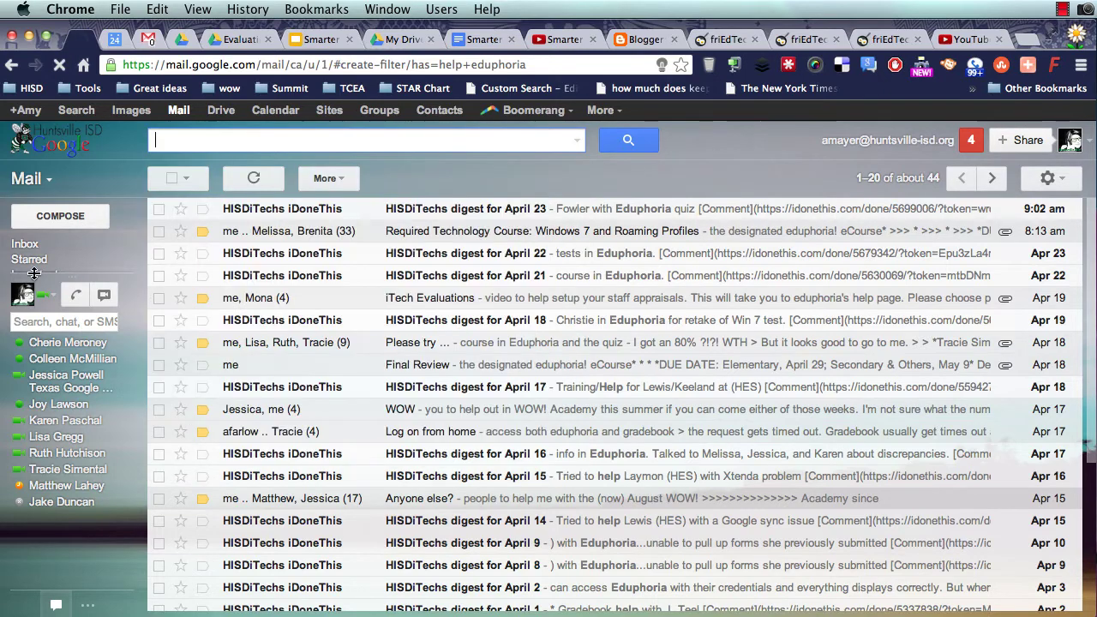
key("ctrl+Tab")
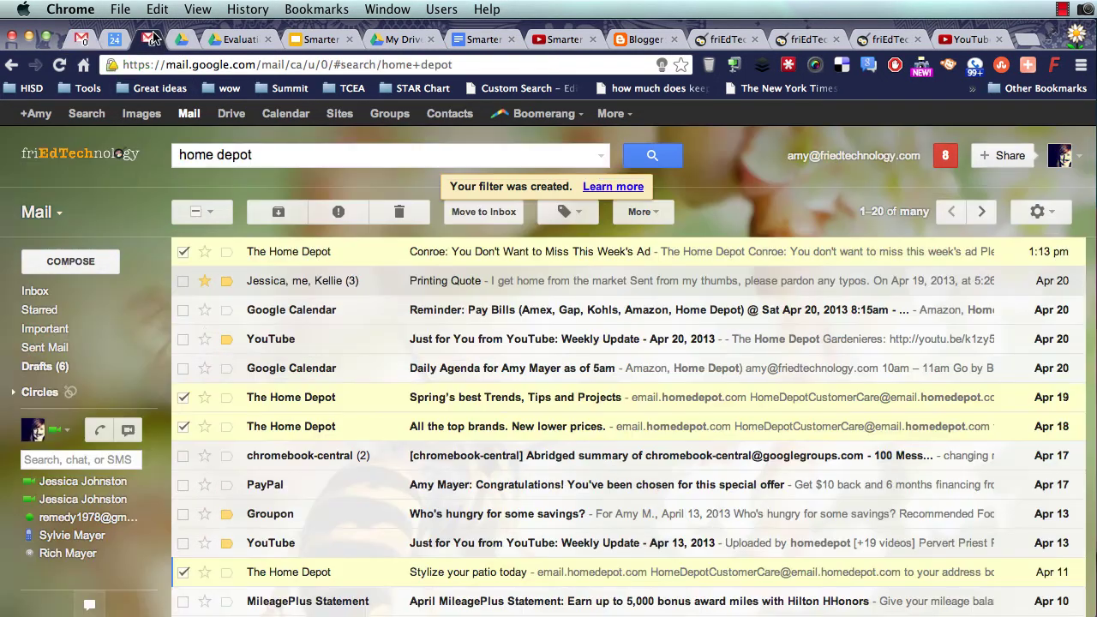
left_click(89, 258)
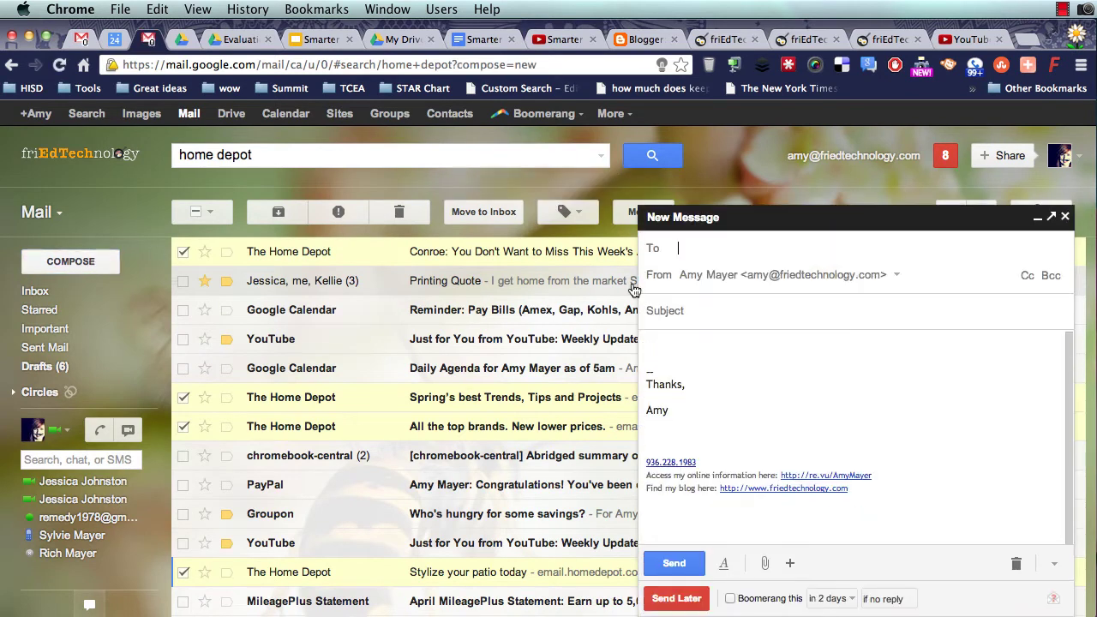
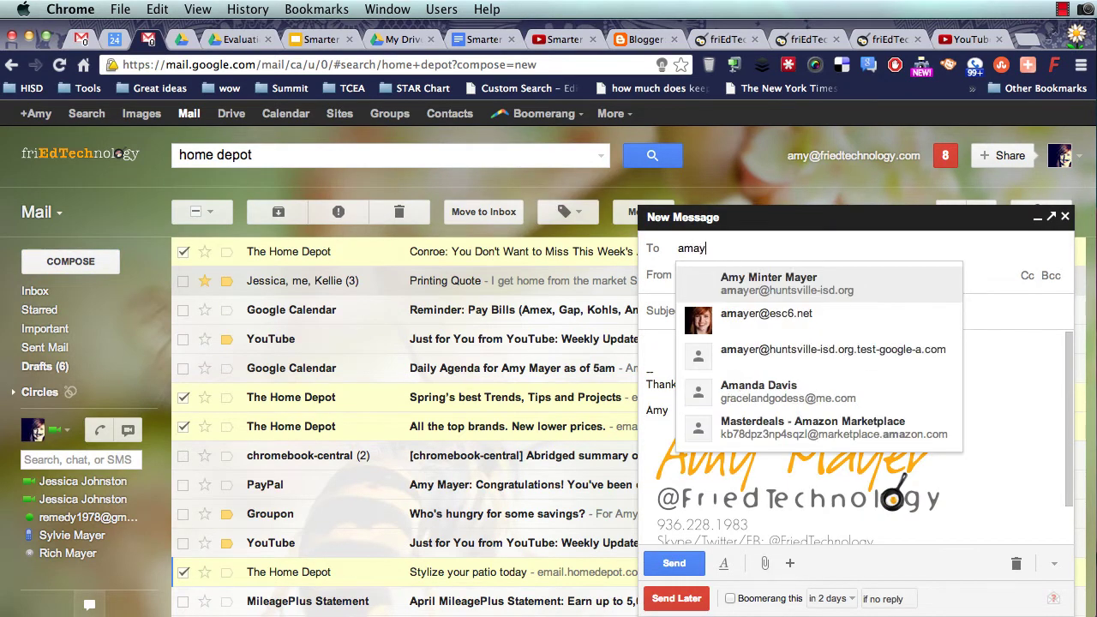
left_click(801, 279)
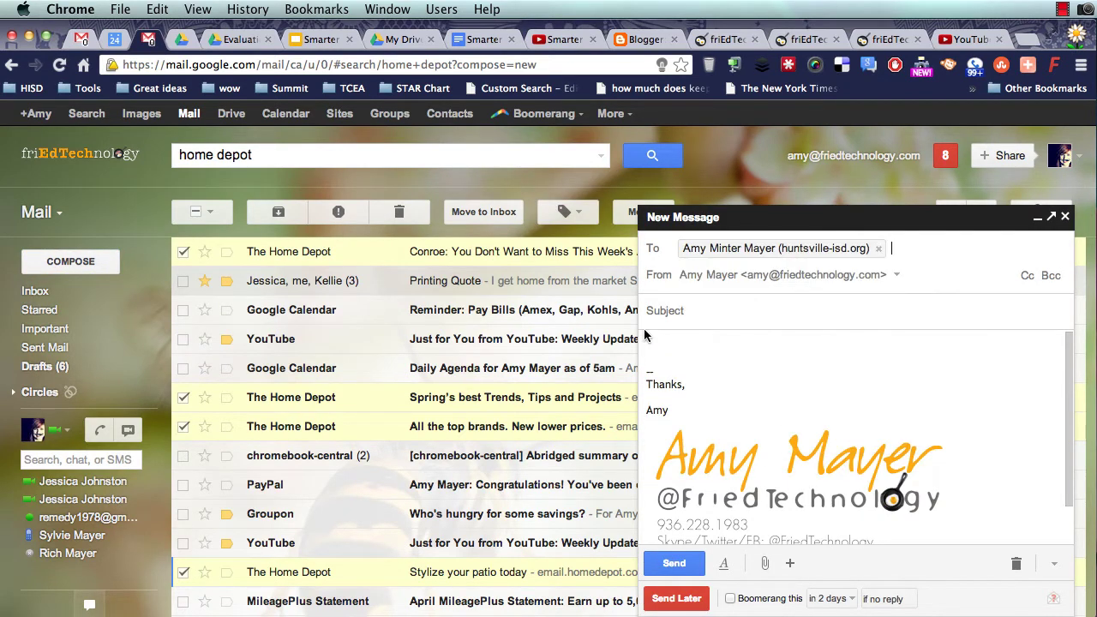
- Send it with subject 'help! eduphoria!' and body 'Help I can't log in to eduphoria . . .'
left_click(711, 307)
type("help")
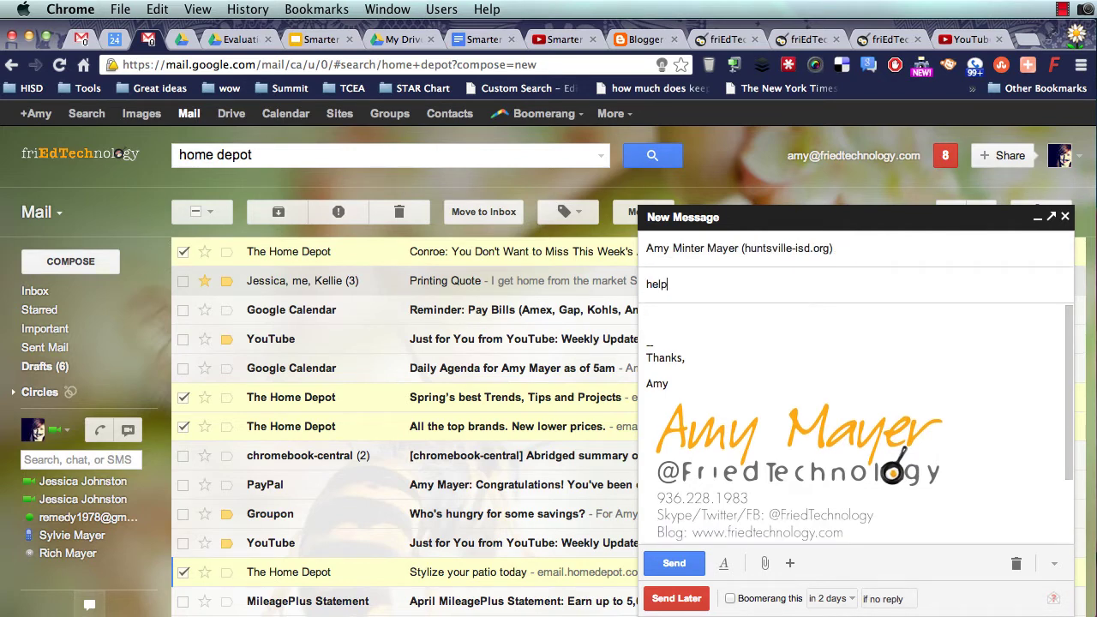
type("! eduphoria!")
key("Tab")
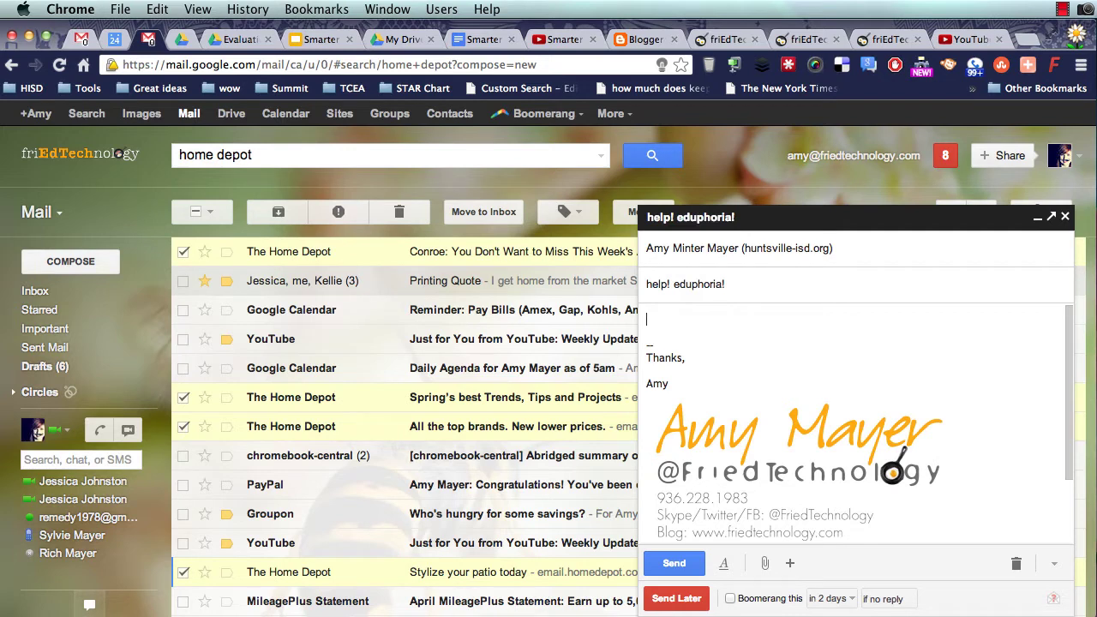
type("Help I can't log in to eduphoria ")
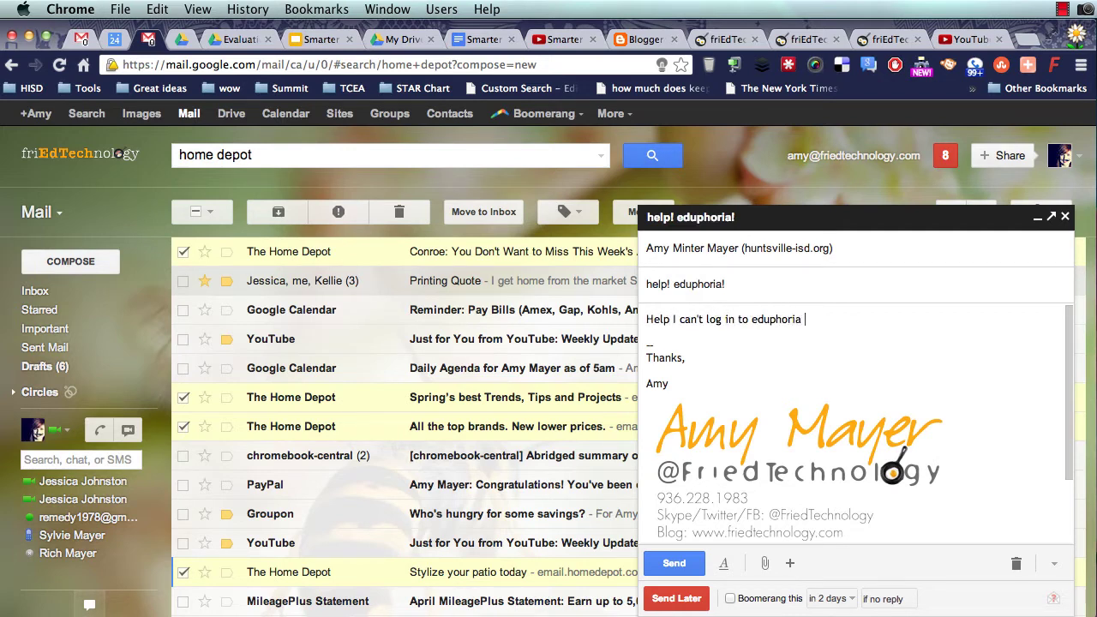
type(". . .")
left_click(672, 564)
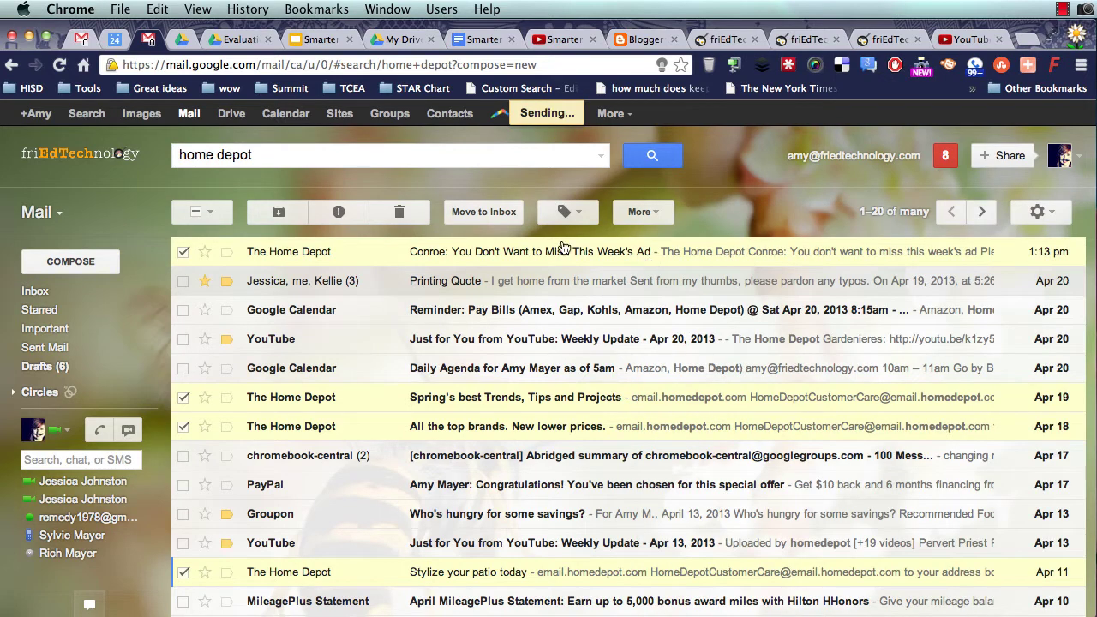
- Refresh the inbox and open 'help! eduphoria!' to read the Automated Email Genie's canned reply
left_click(45, 291)
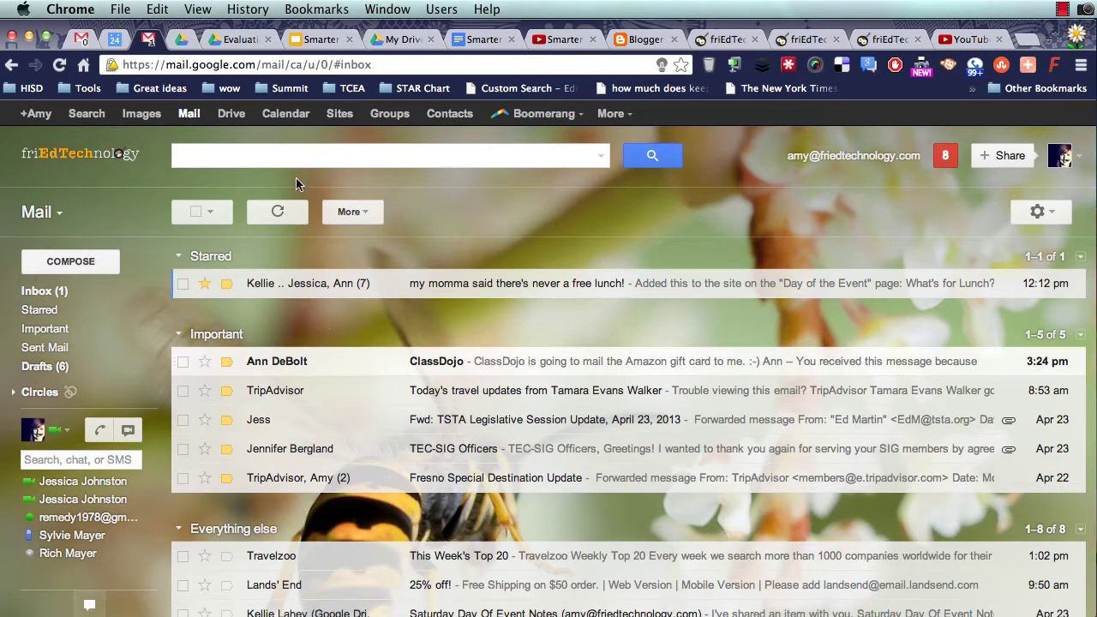
left_click(277, 212)
left_click(1064, 9)
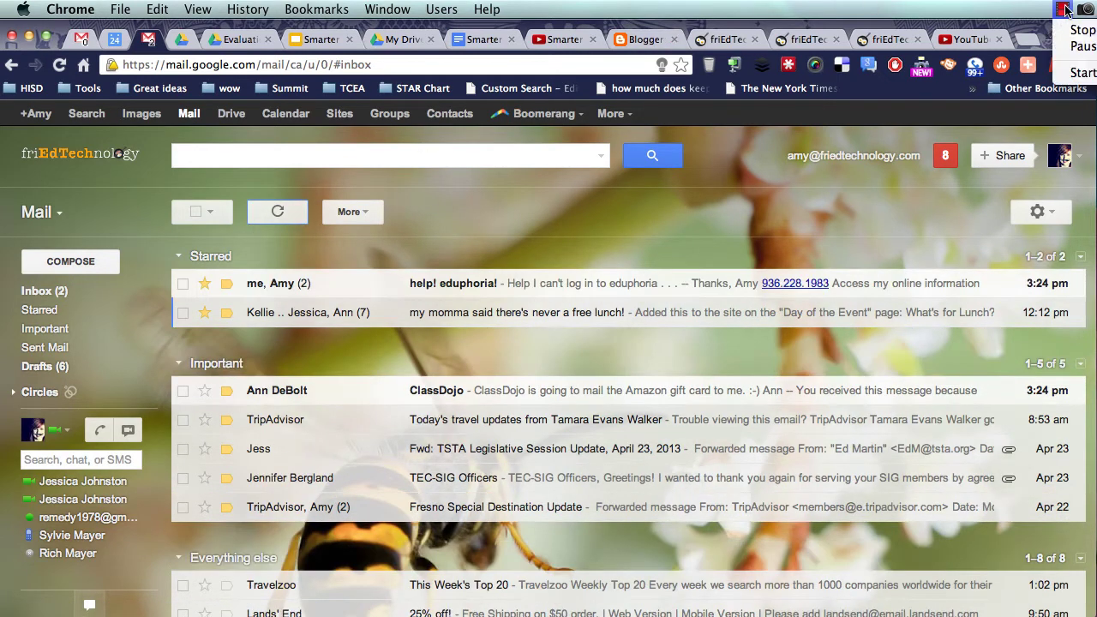
left_click(1064, 10)
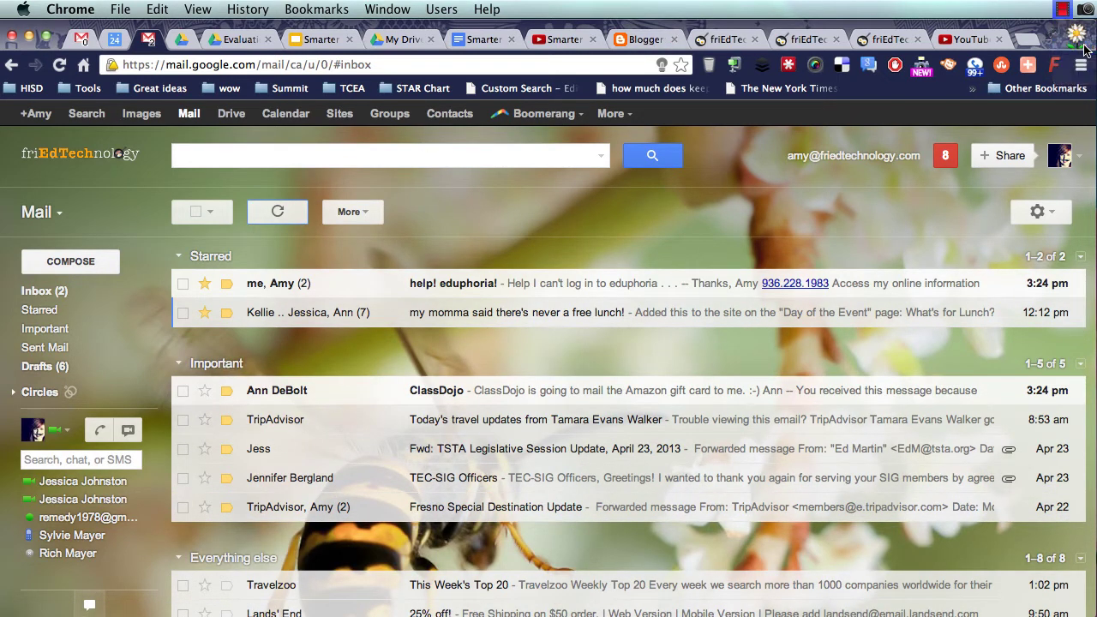
left_click(287, 283)
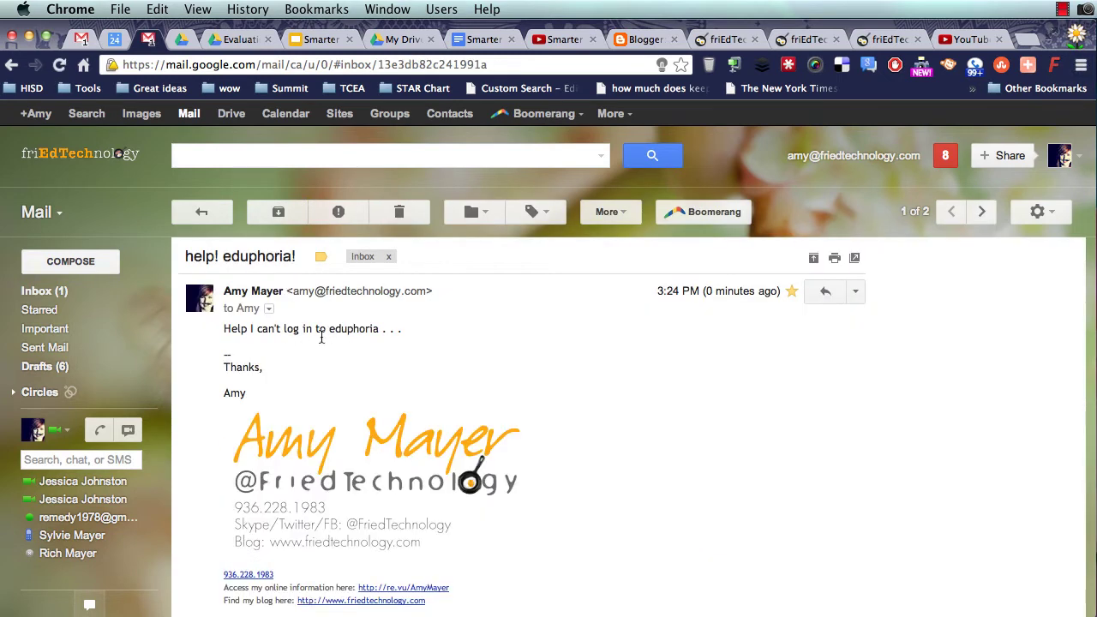
scroll(321, 339, "down", 5)
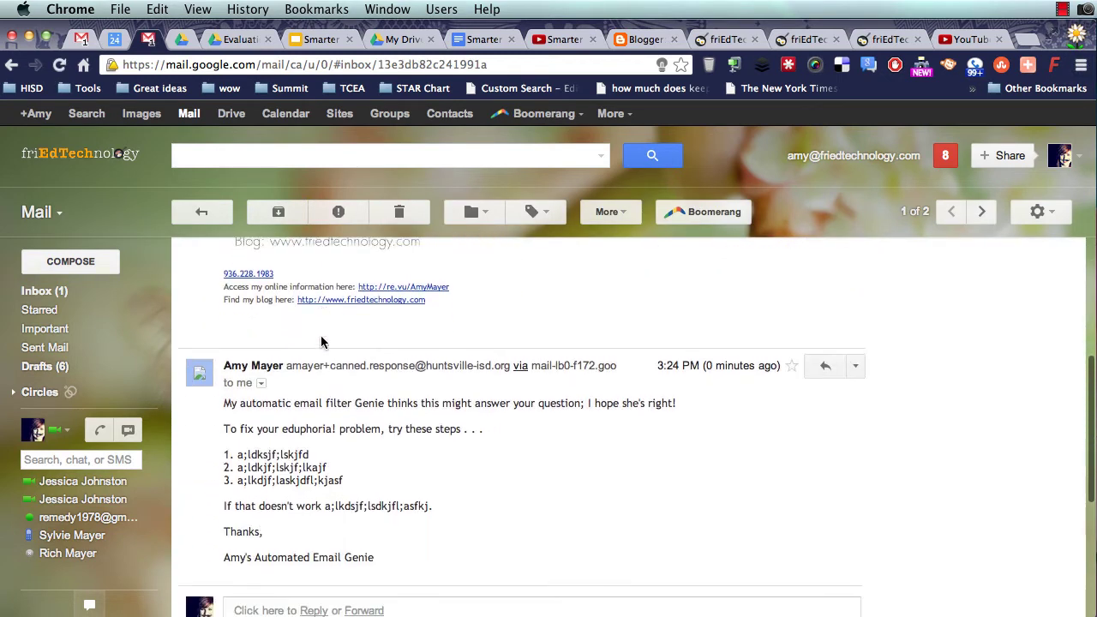
scroll(322, 342, "down", 1)
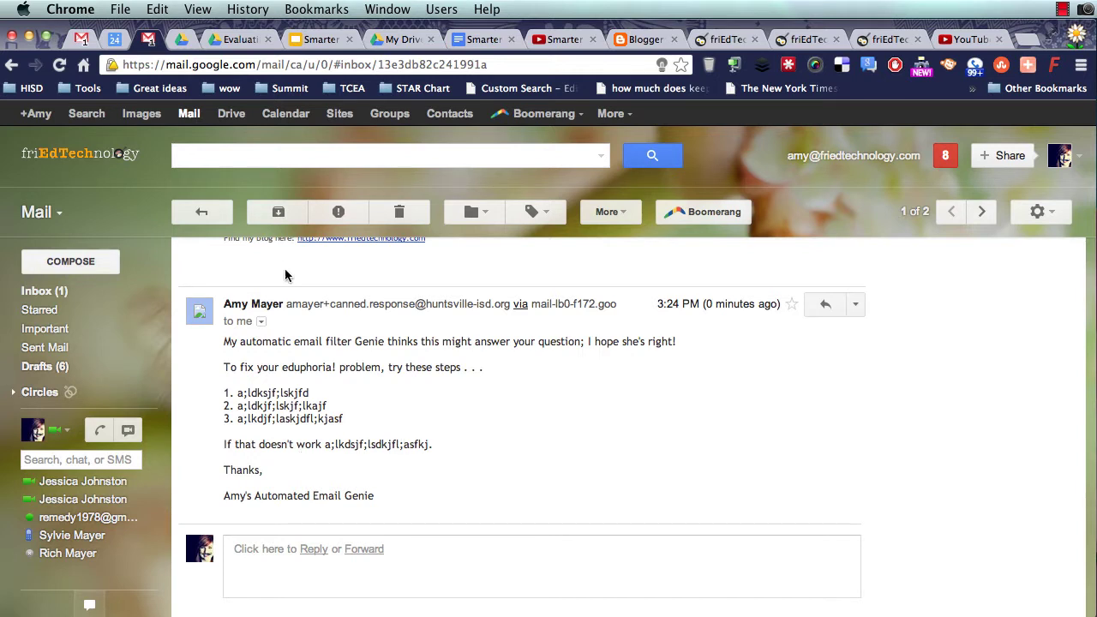
- Switch to the district account's tab and open Gmail Settings from the gear menu
left_click(83, 37)
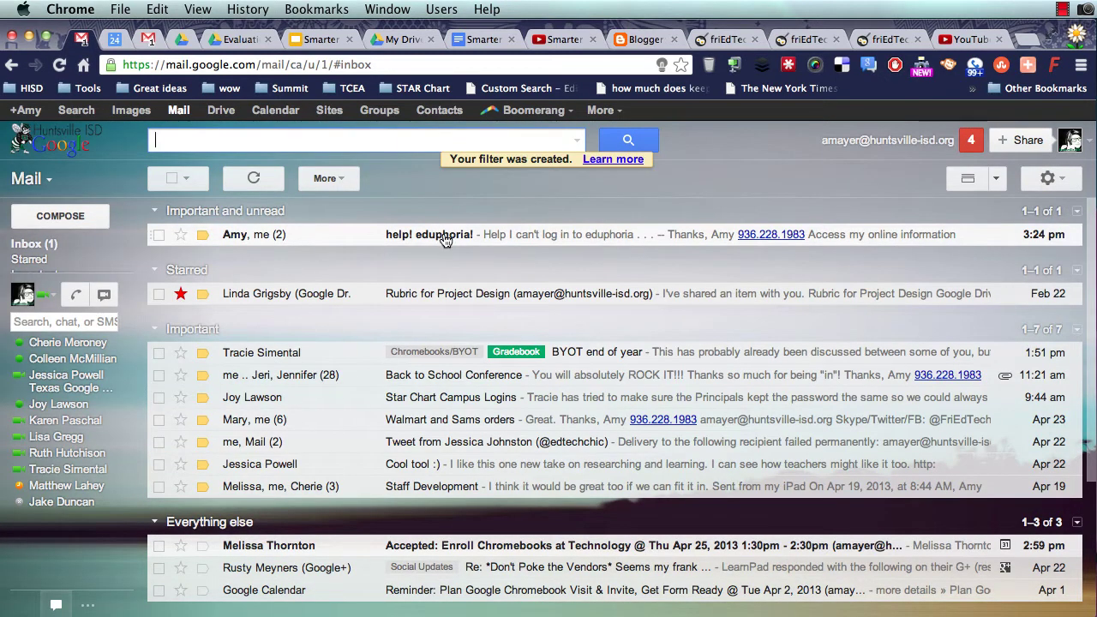
left_click(576, 142)
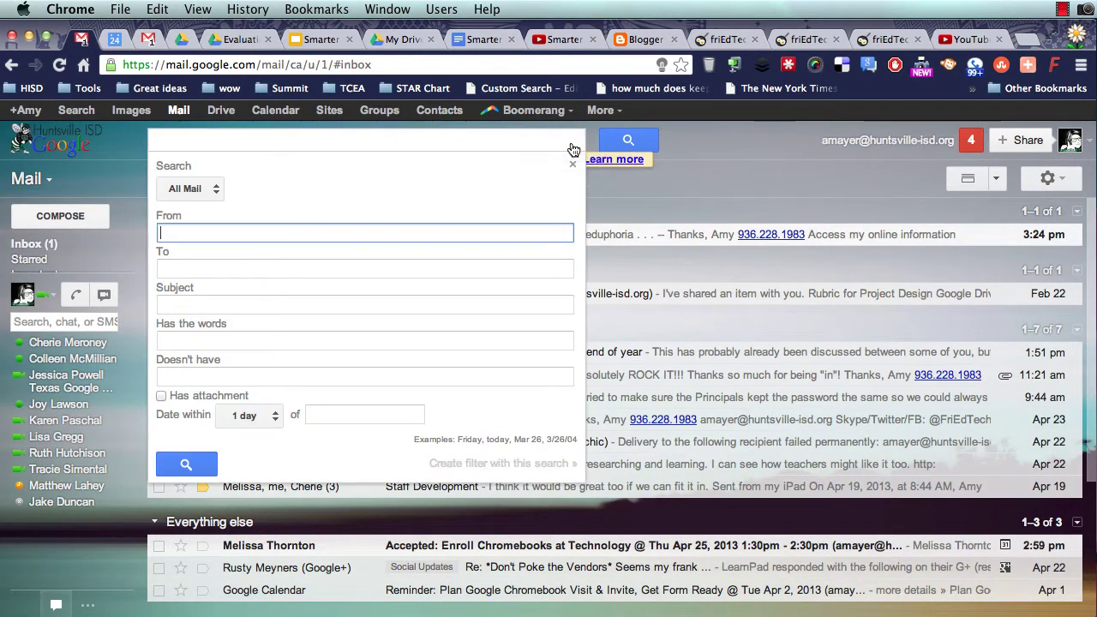
left_click(573, 163)
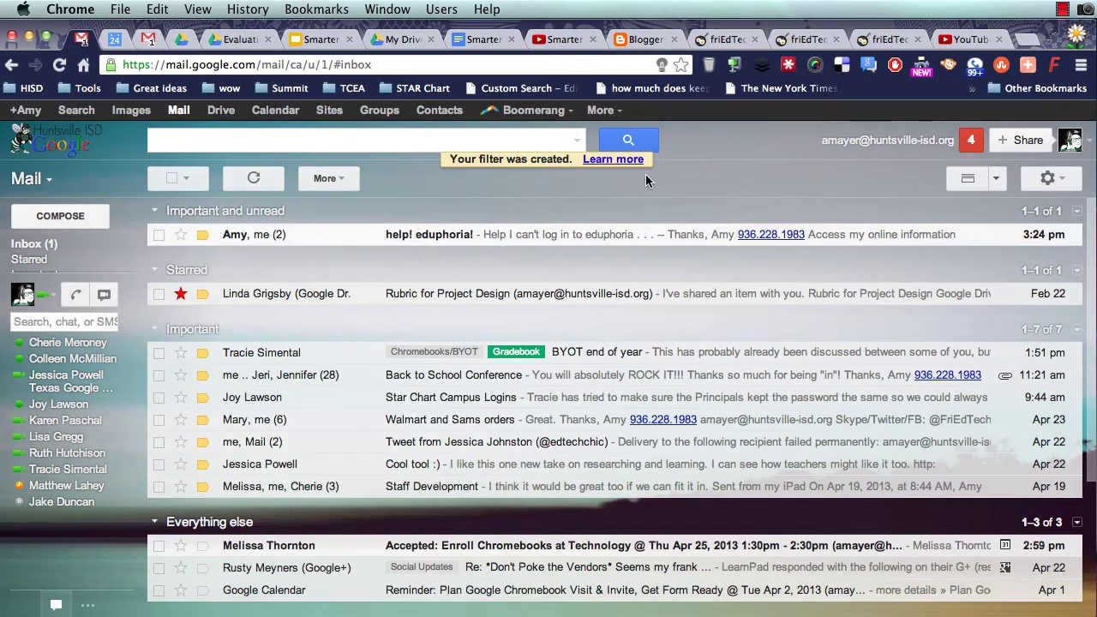
left_click(1047, 179)
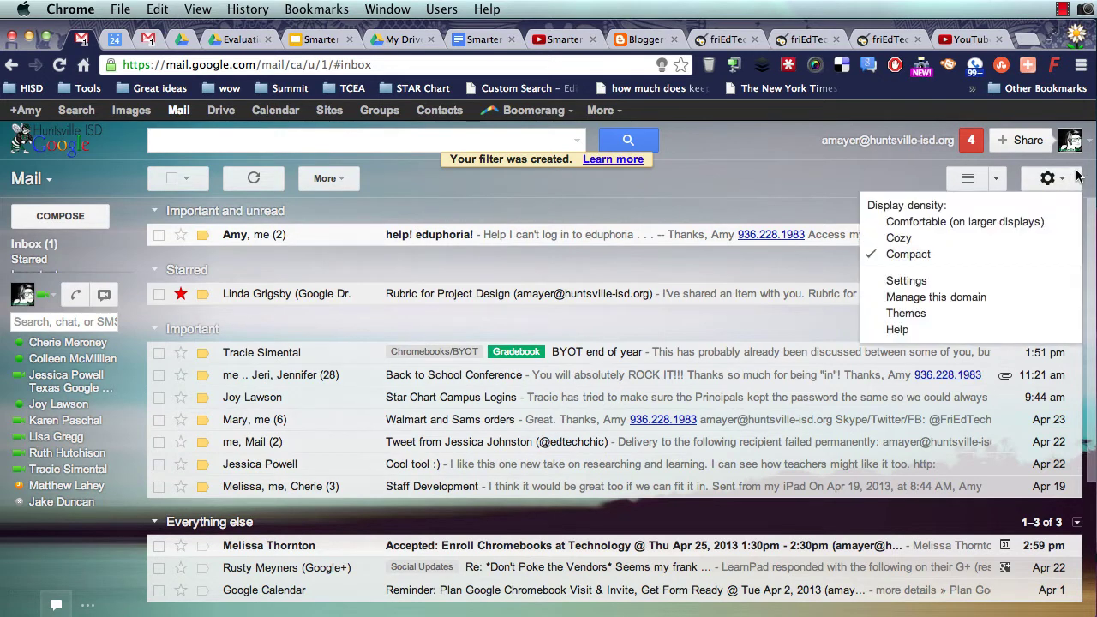
left_click(922, 283)
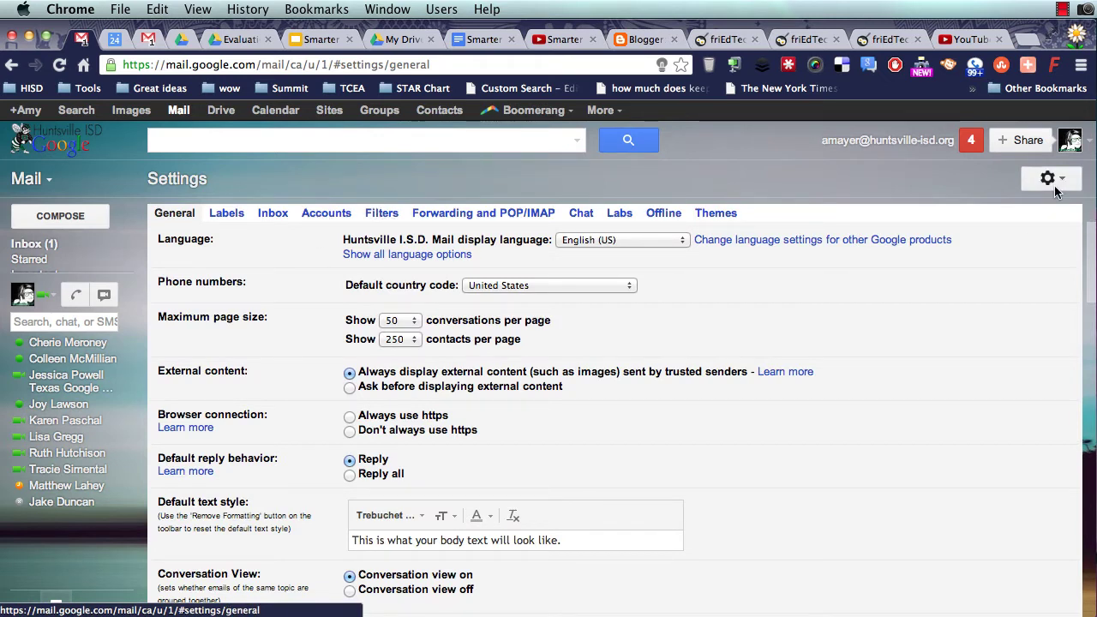
- Remove the help eduphoria filter from the Filters tab, then return to the Inbox
left_click(385, 214)
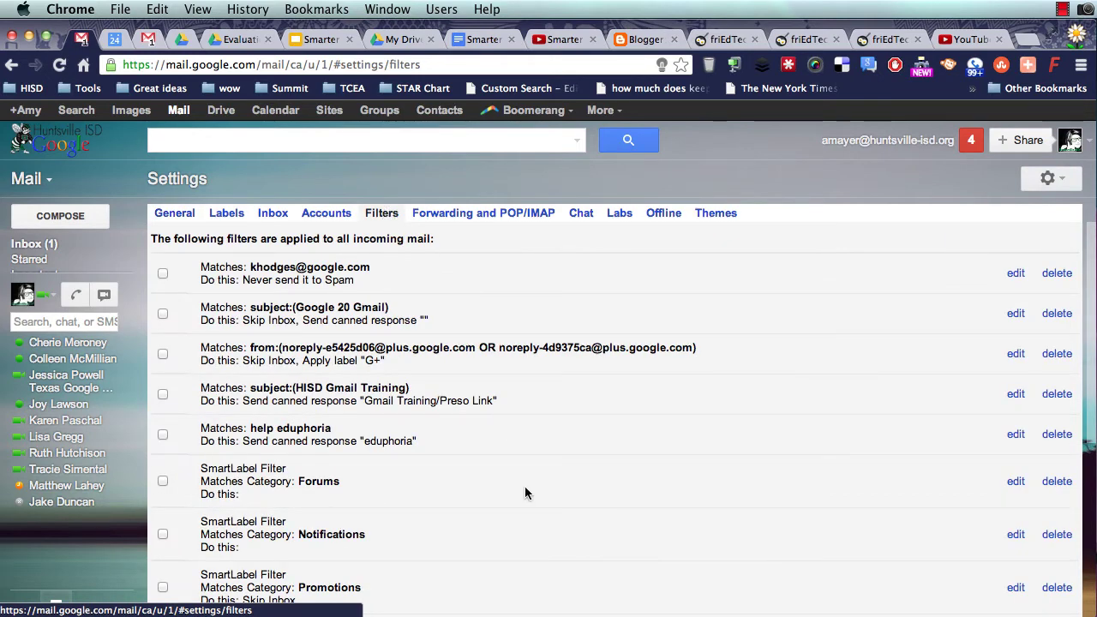
scroll(526, 493, "down", 5)
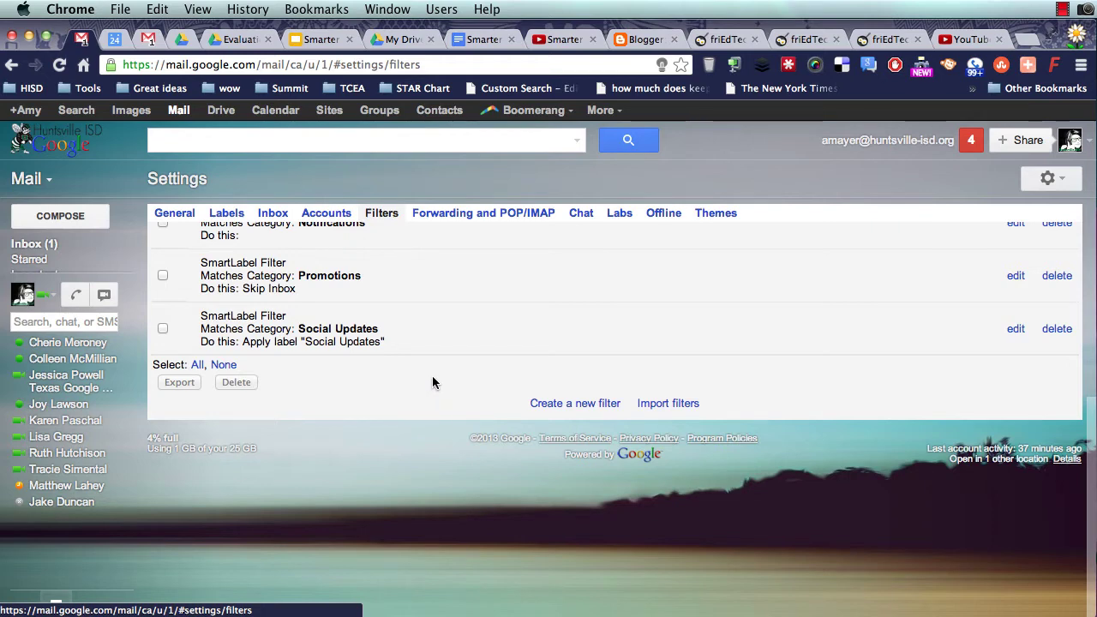
scroll(434, 380, "up", 2)
scroll(432, 380, "up", 1)
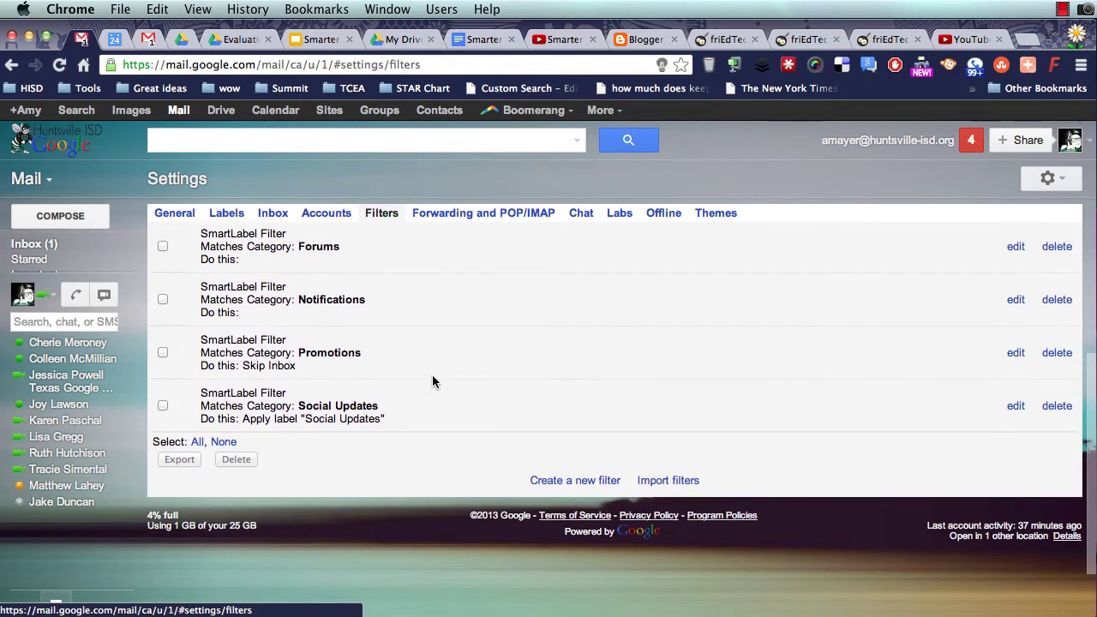
scroll(433, 380, "up", 2)
scroll(432, 382, "up", 2)
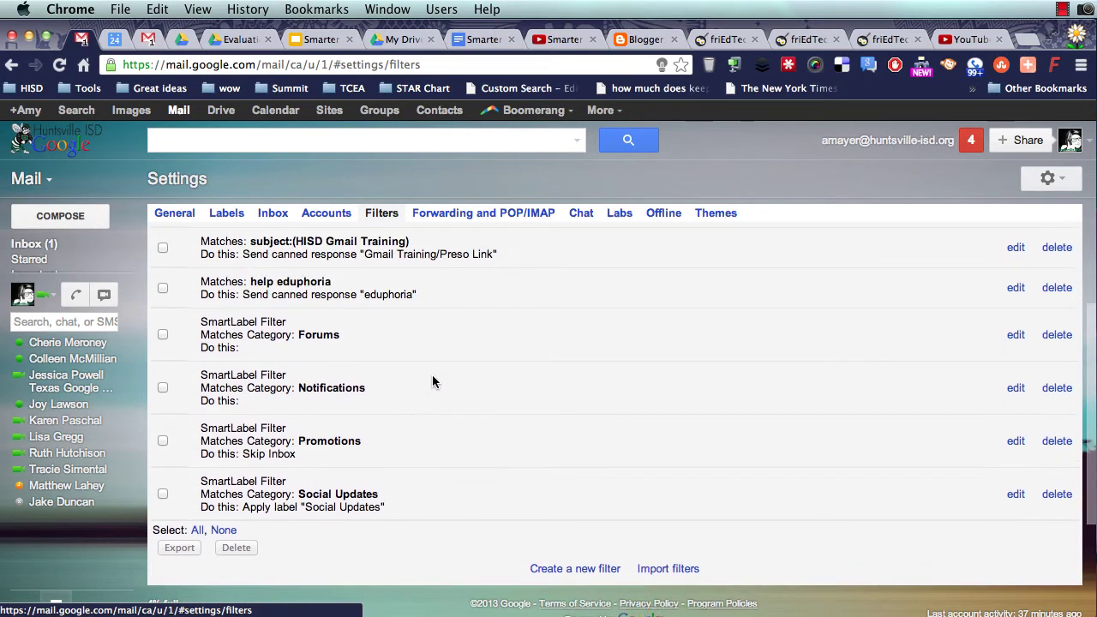
left_click(163, 287)
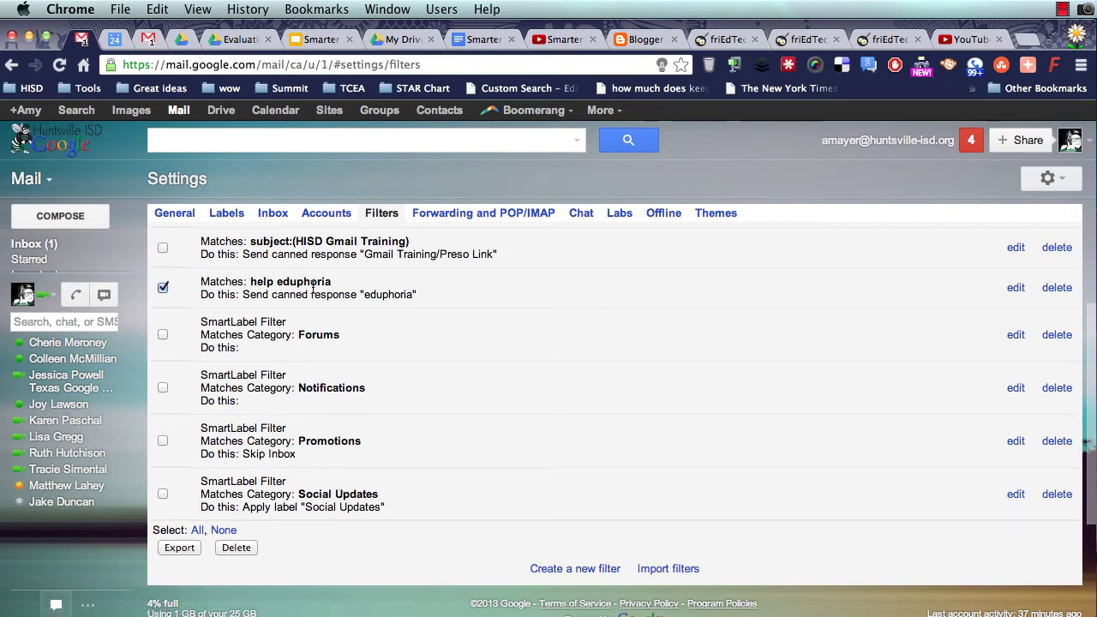
left_click(1048, 291)
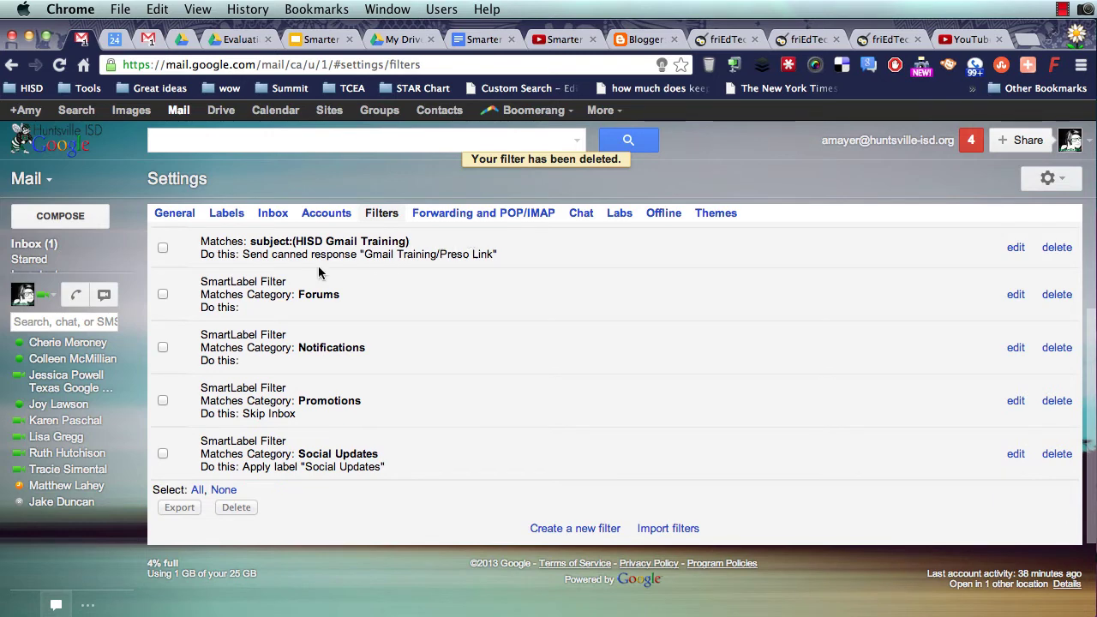
left_click(26, 251)
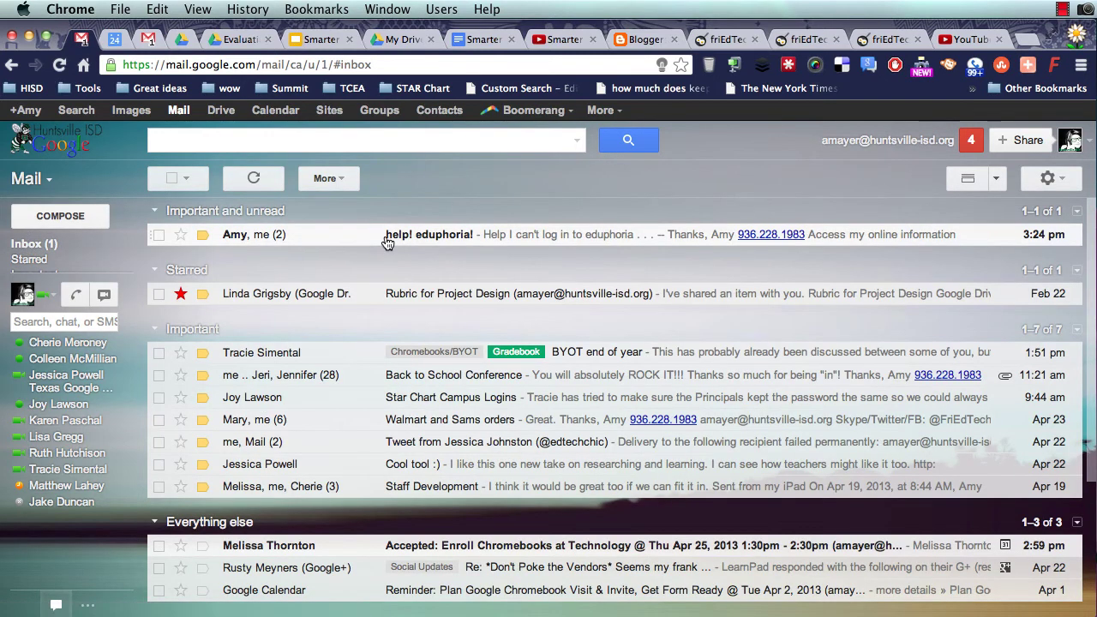